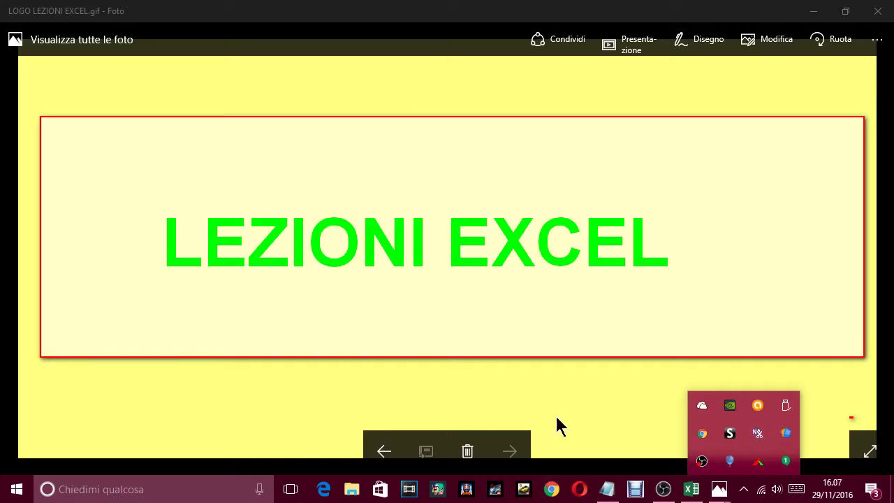
Step: Bring the Notepad lesson title back up over the LEZIONI EXCEL logo in Foto
{"action": "left_click", "coordinate": [619, 410]}
{"action": "mouse_move", "coordinate": [625, 389]}
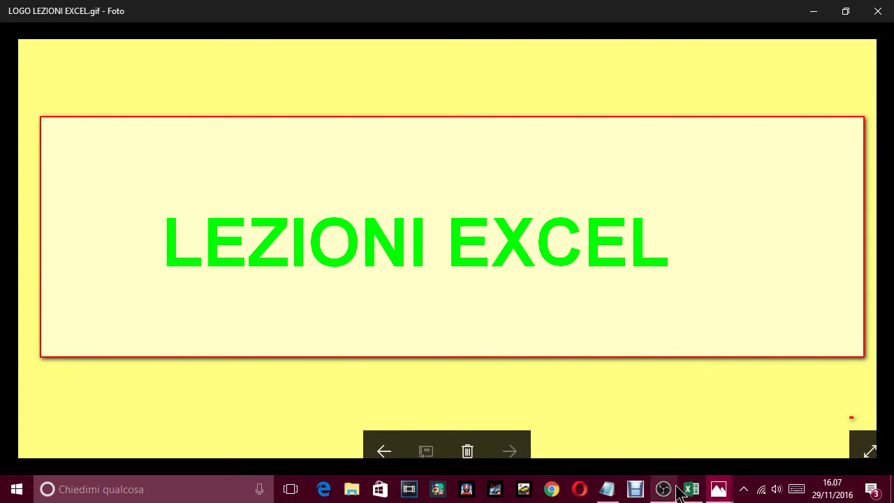
{"action": "left_click", "coordinate": [606, 491]}
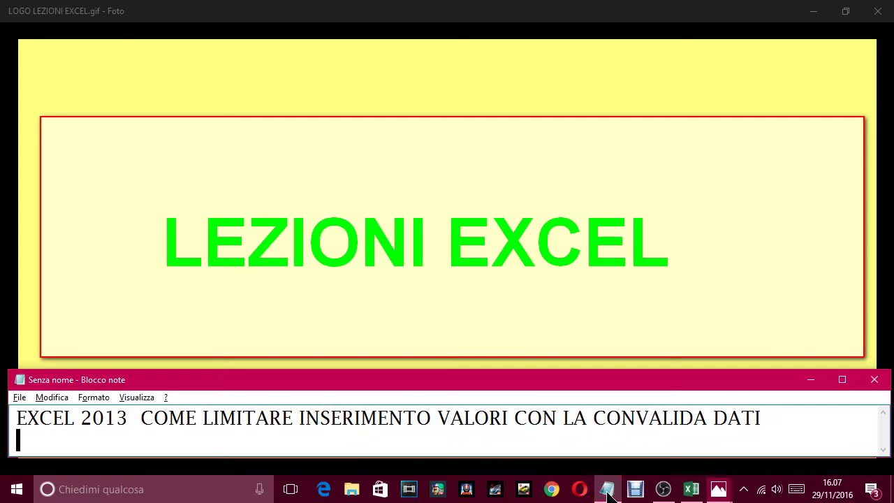
{"action": "key", "text": "alt+Tab"}
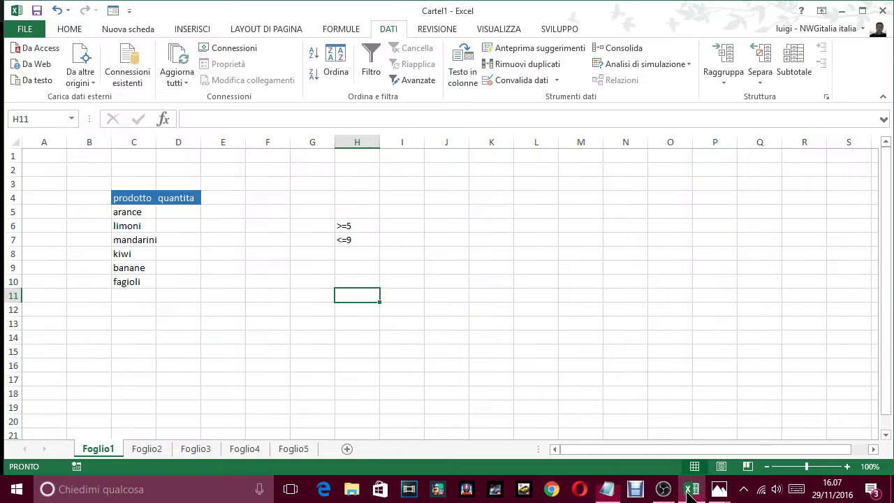
{"action": "left_click", "coordinate": [609, 493]}
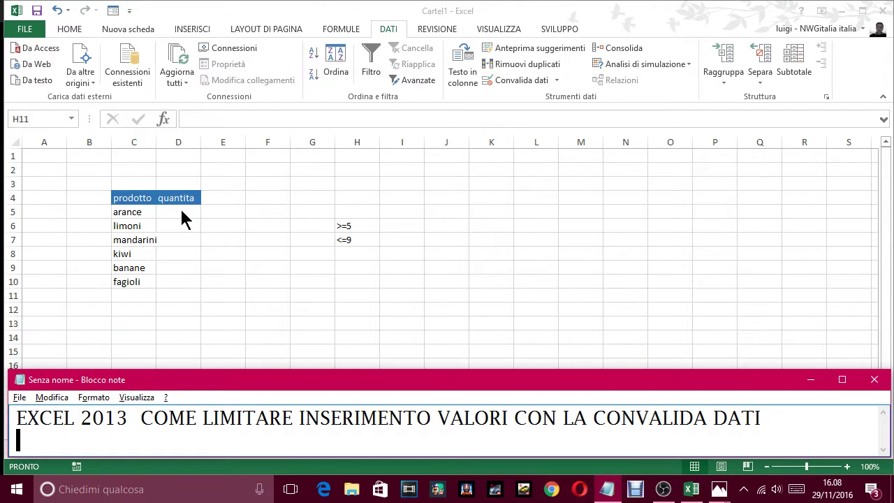
{"action": "key", "text": "alt+Tab"}
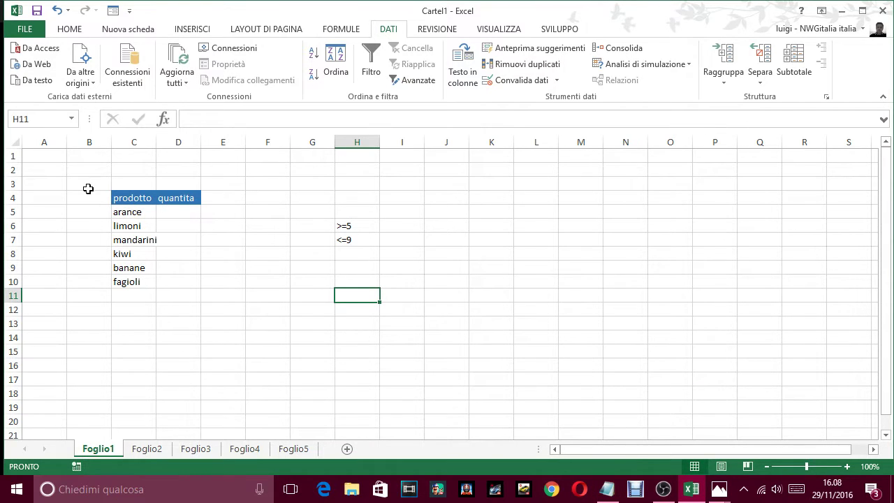
{"action": "left_click_drag", "start_coordinate": [88, 188], "coordinate": [276, 311]}
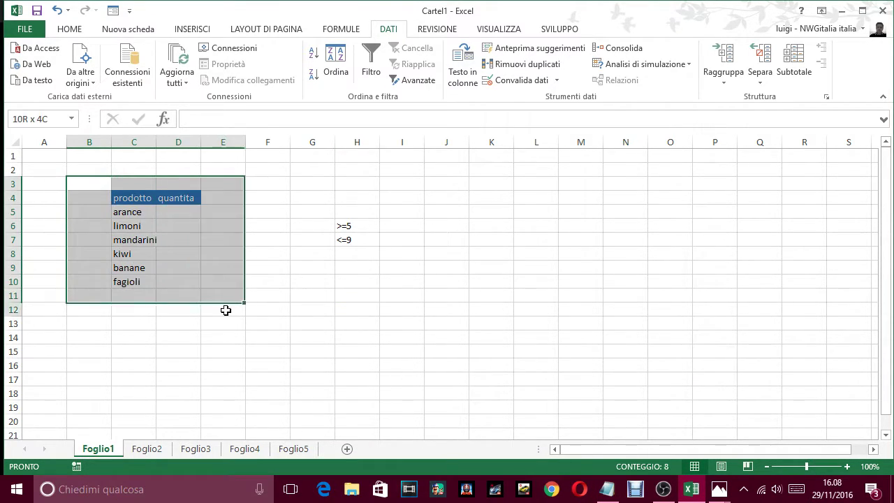
{"action": "left_click", "coordinate": [416, 309]}
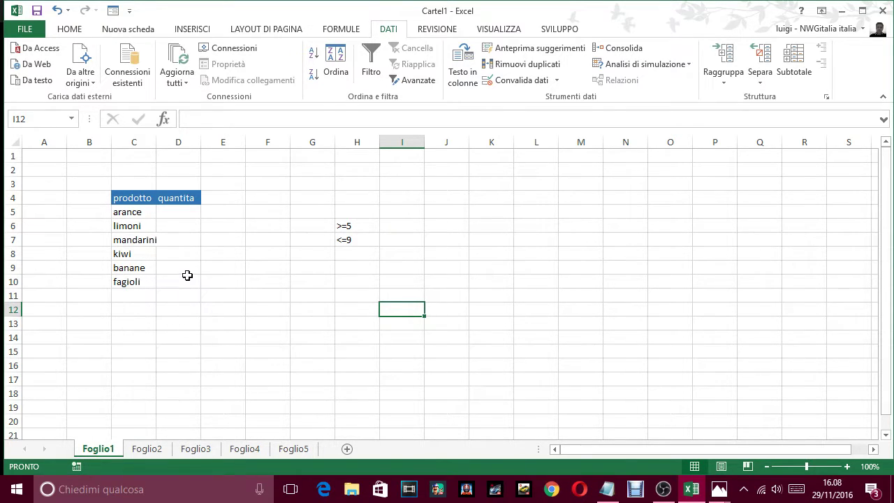
{"action": "left_click", "coordinate": [132, 202]}
{"action": "left_click_drag", "start_coordinate": [129, 214], "coordinate": [128, 282]}
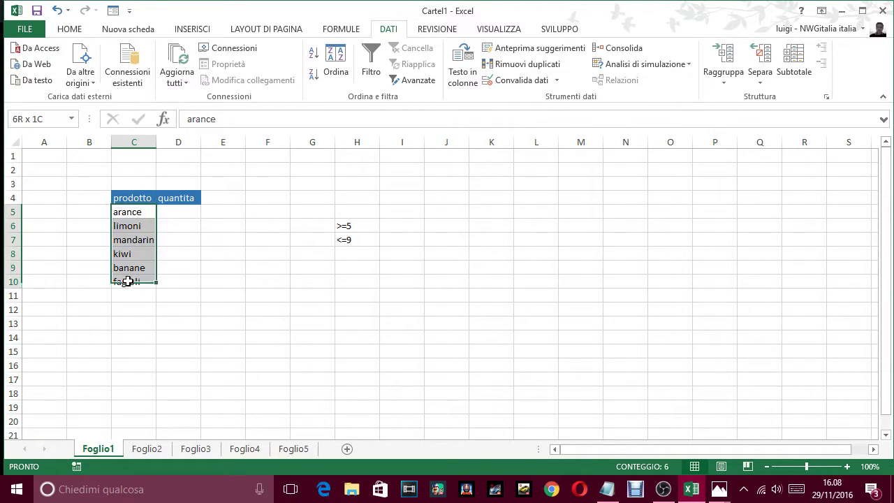
{"action": "left_click", "coordinate": [174, 200]}
{"action": "left_click", "coordinate": [176, 211]}
{"action": "left_click", "coordinate": [182, 228]}
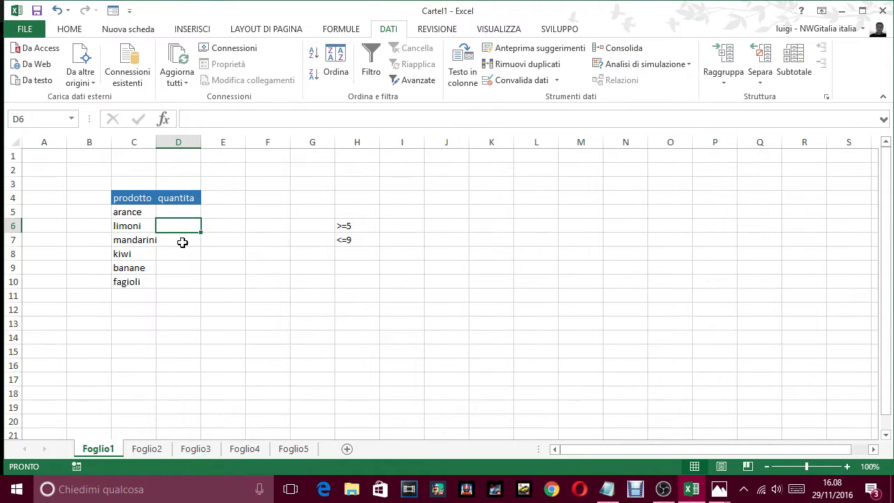
{"action": "left_click", "coordinate": [184, 240]}
{"action": "left_click", "coordinate": [179, 253]}
{"action": "left_click", "coordinate": [184, 270]}
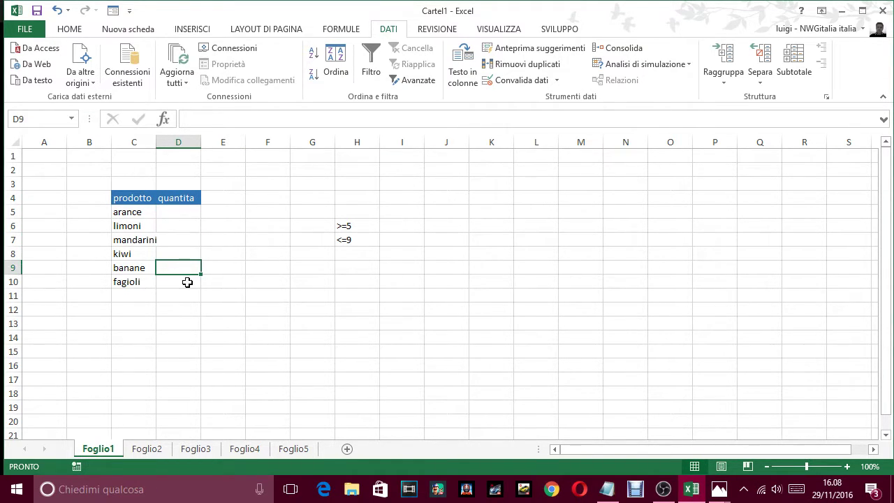
{"action": "left_click", "coordinate": [189, 281]}
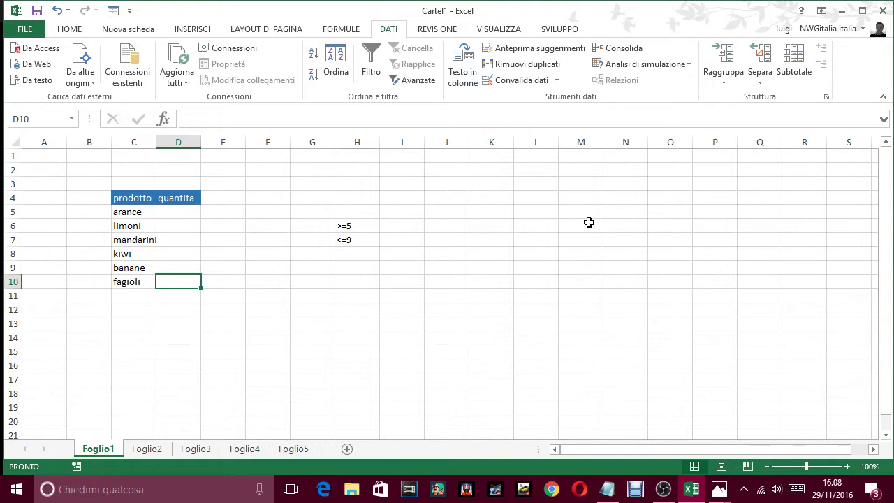
{"action": "left_click", "coordinate": [178, 213]}
{"action": "left_click", "coordinate": [176, 226]}
{"action": "left_click", "coordinate": [179, 241]}
{"action": "left_click", "coordinate": [182, 254]}
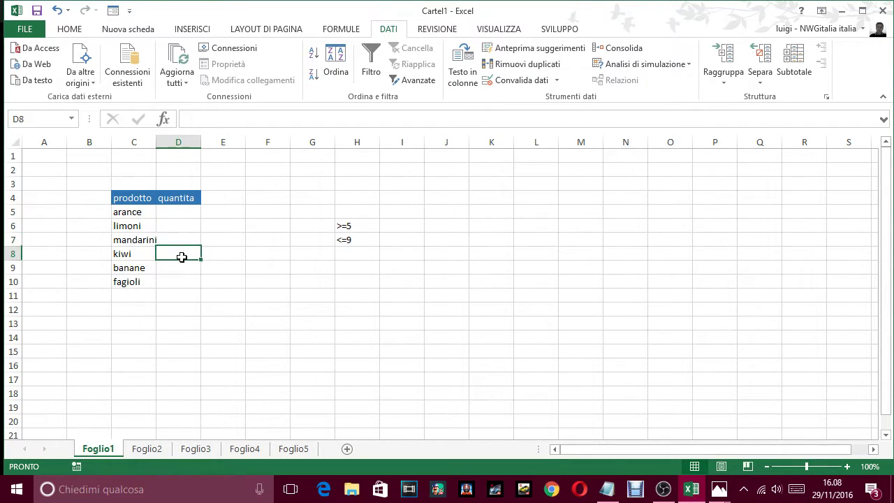
{"action": "left_click", "coordinate": [185, 267]}
{"action": "left_click", "coordinate": [185, 283]}
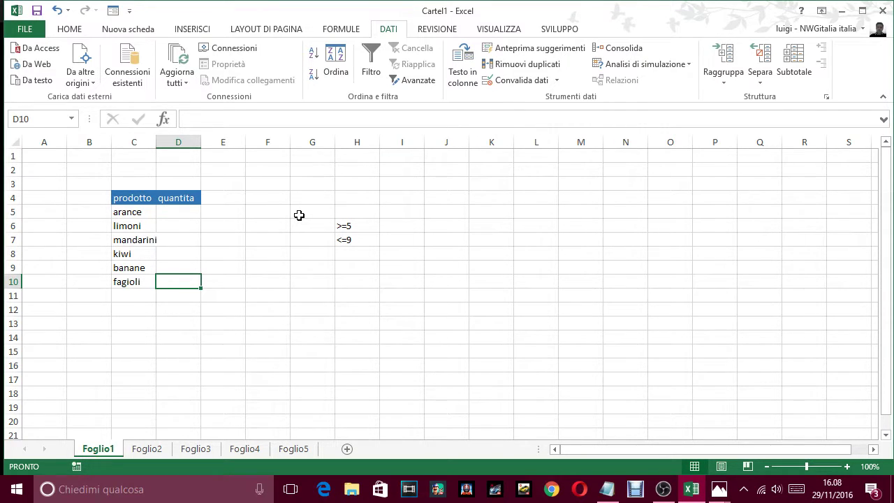
{"action": "left_click", "coordinate": [358, 224]}
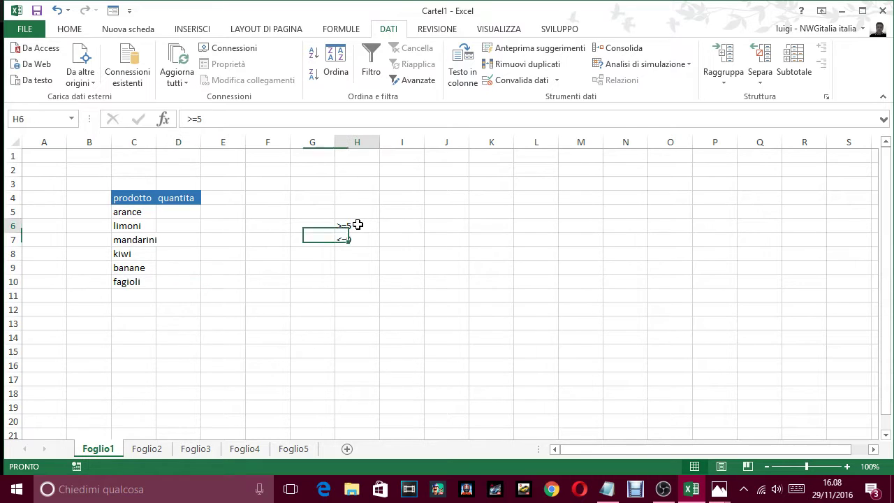
{"action": "left_click", "coordinate": [353, 239]}
{"action": "left_click", "coordinate": [351, 226]}
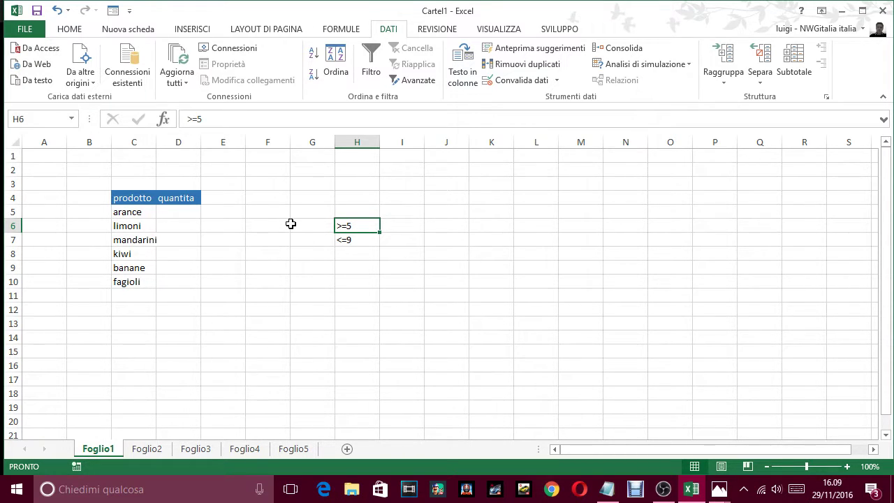
{"action": "left_click", "coordinate": [187, 213]}
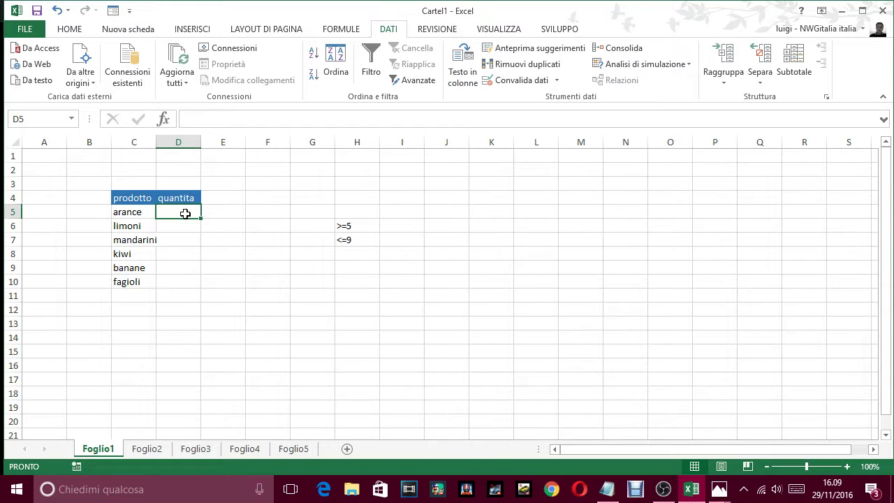
Step: Try 5, 6 and 7 in the arance quantity cell D5, finally leaving it at 5
{"action": "type", "text": "5"}
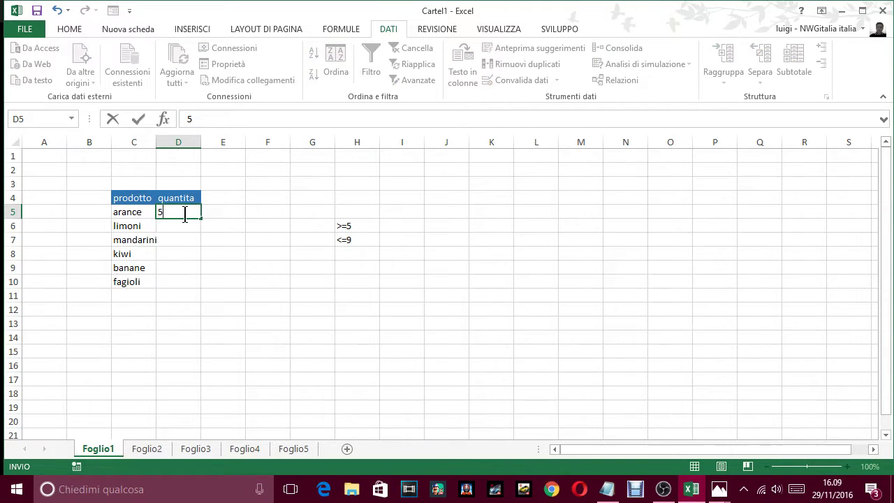
{"action": "key", "text": "Return"}
{"action": "left_click", "coordinate": [185, 212]}
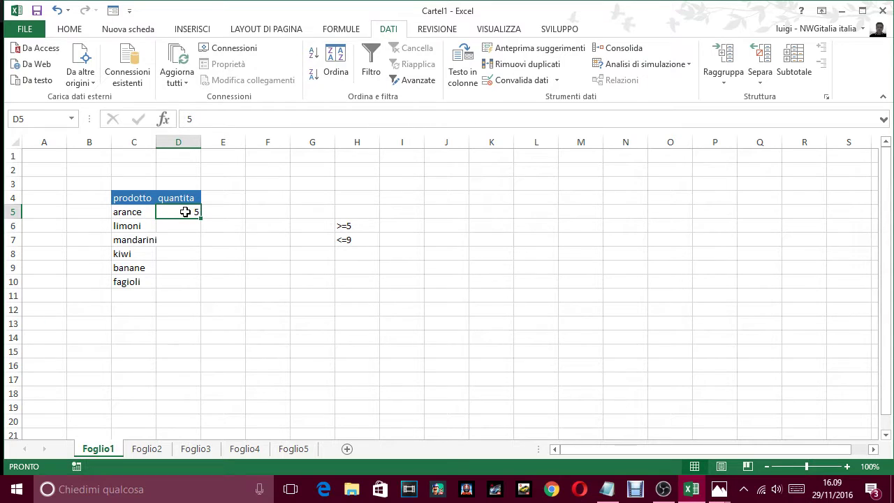
{"action": "type", "text": "6"}
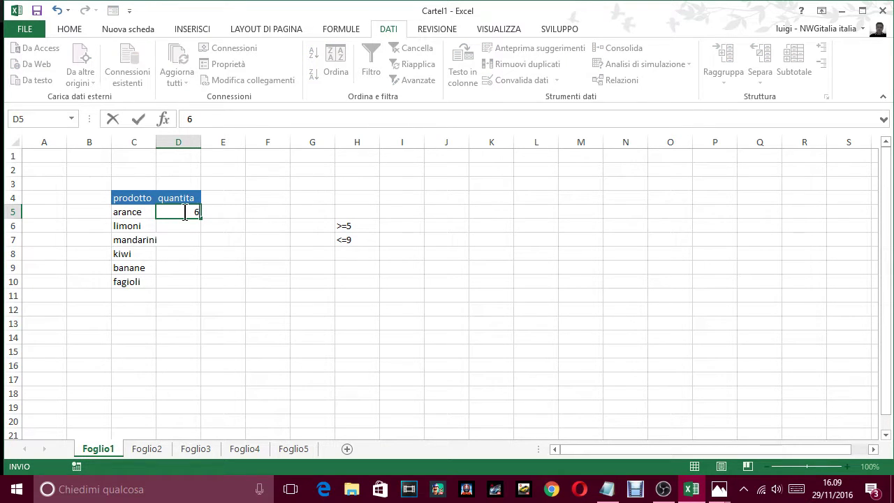
{"action": "key", "text": "Return"}
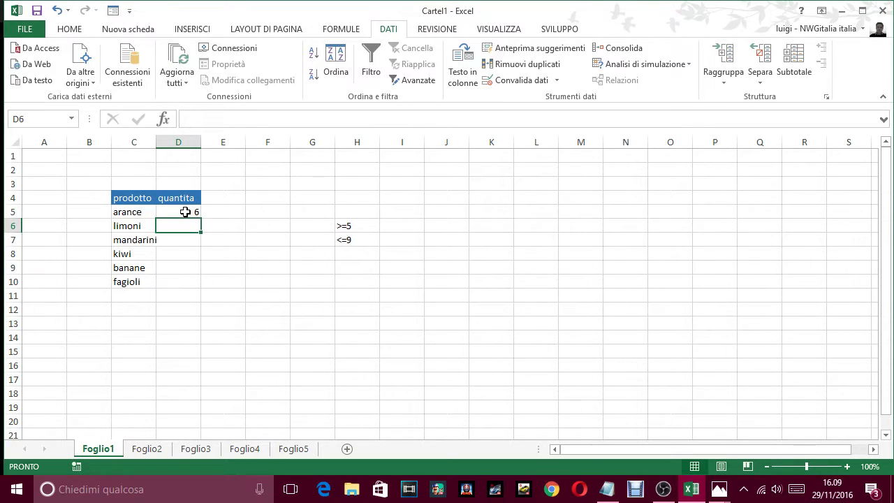
{"action": "left_click", "coordinate": [185, 212]}
{"action": "type", "text": "7"}
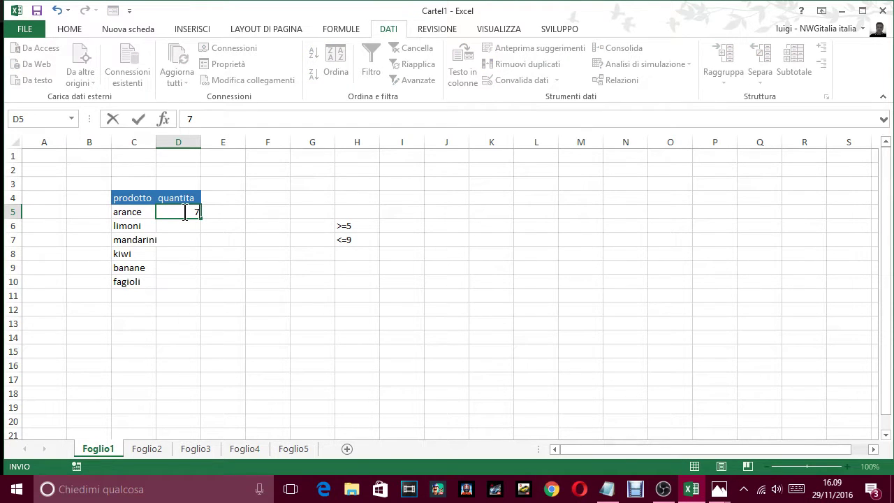
{"action": "key", "text": "Return"}
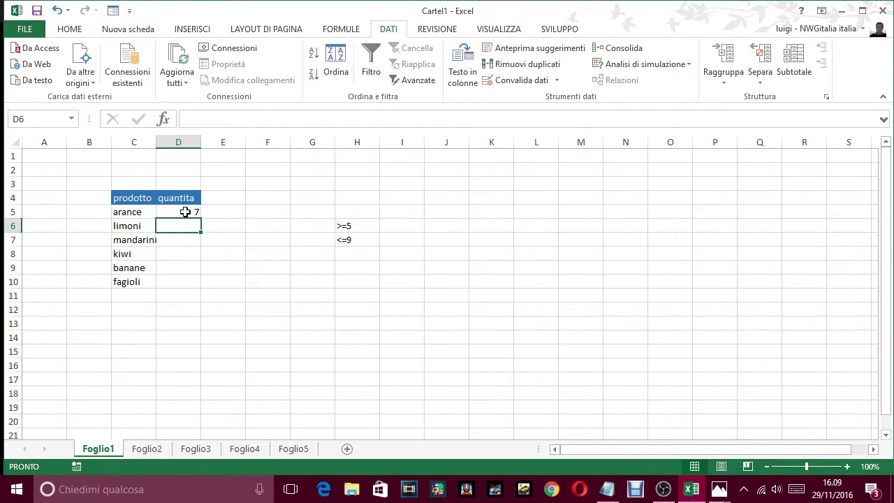
{"action": "left_click", "coordinate": [185, 211]}
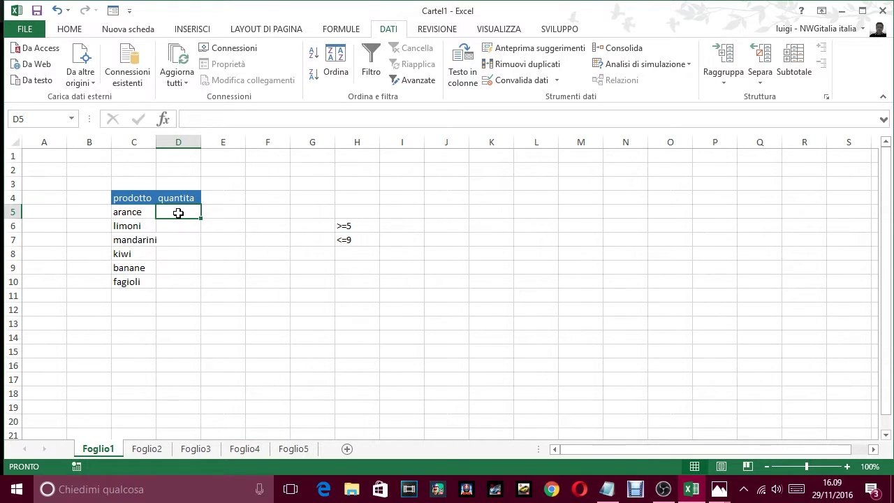
{"action": "type", "text": "5"}
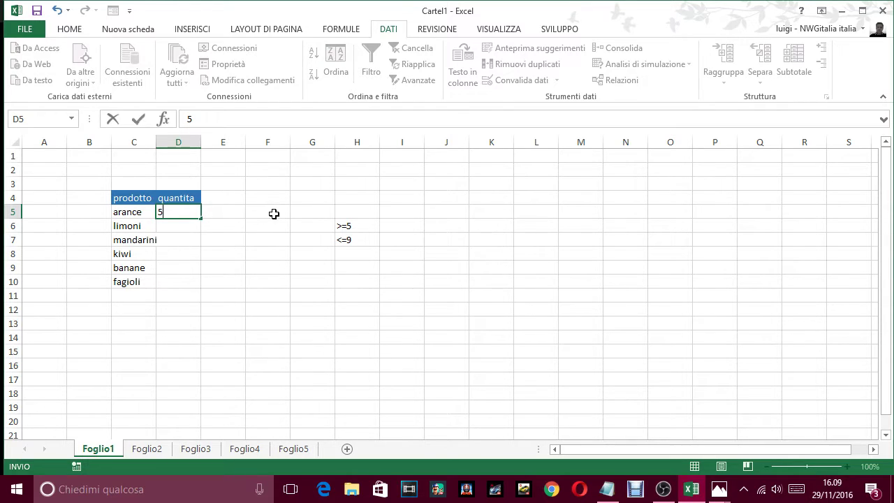
{"action": "left_click", "coordinate": [274, 214]}
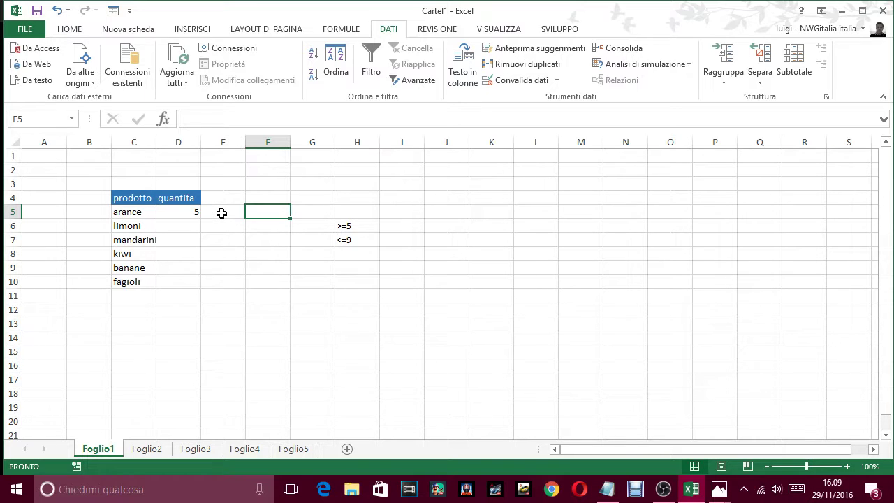
{"action": "left_click", "coordinate": [222, 213]}
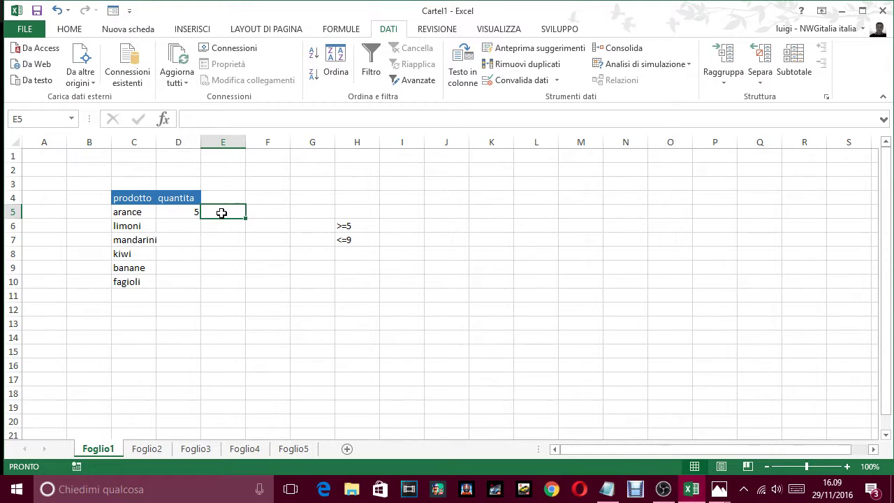
Step: Build the range check =E(D5>=5;D5<=9) in E5, referencing D5 for both limits
{"action": "type", "text": "="}
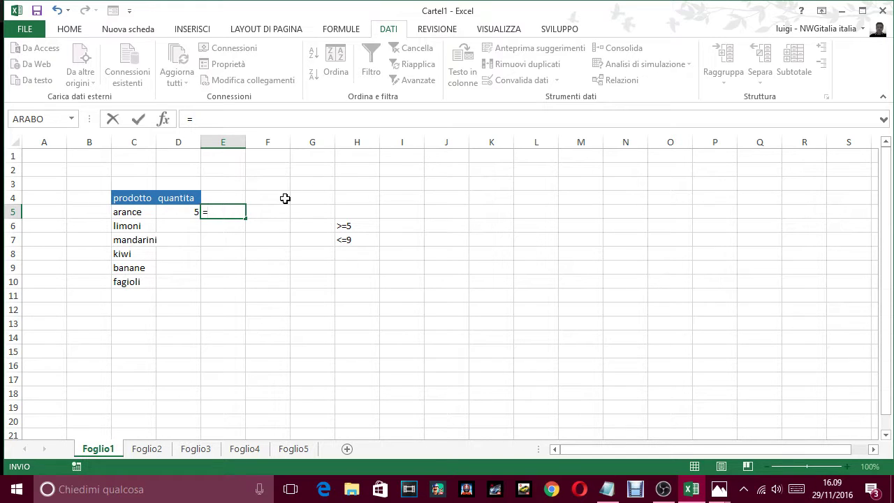
{"action": "type", "text": "E("}
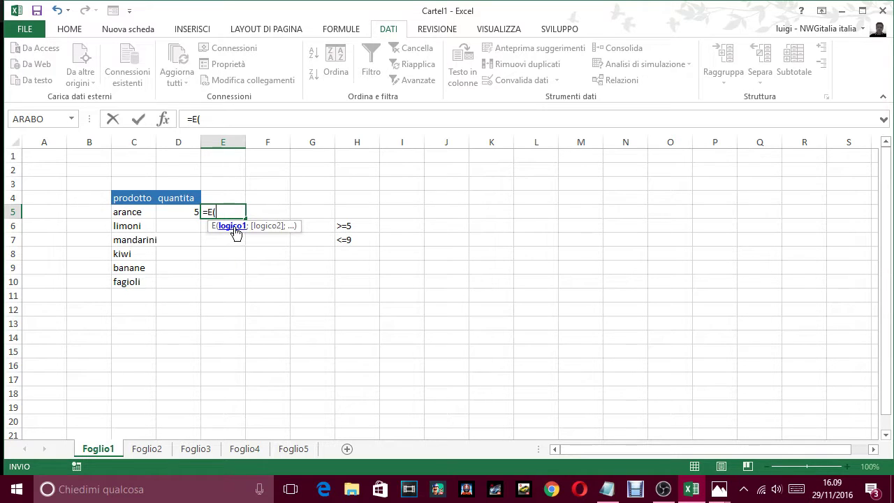
{"action": "left_click_drag", "start_coordinate": [253, 220], "coordinate": [284, 264]}
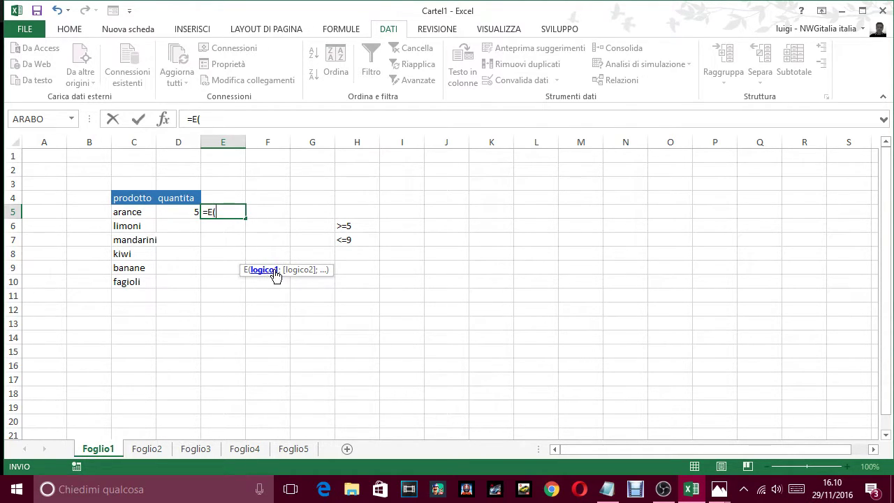
{"action": "left_click", "coordinate": [188, 212]}
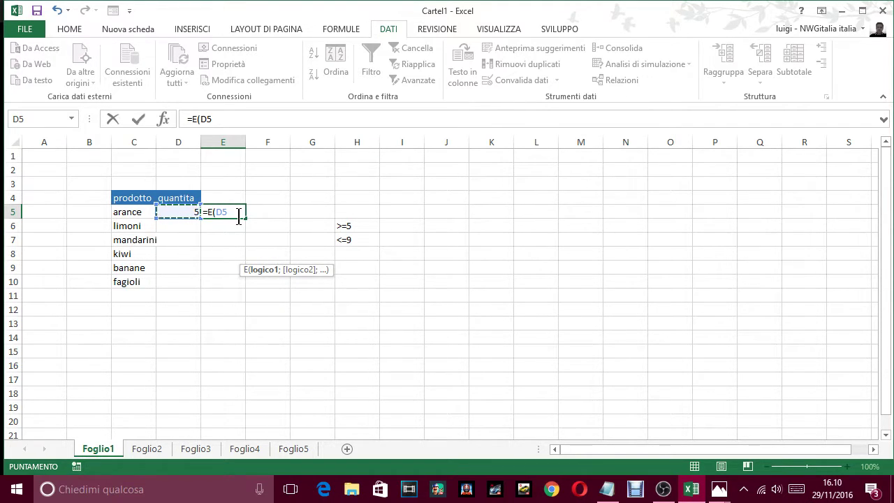
{"action": "type", "text": "="}
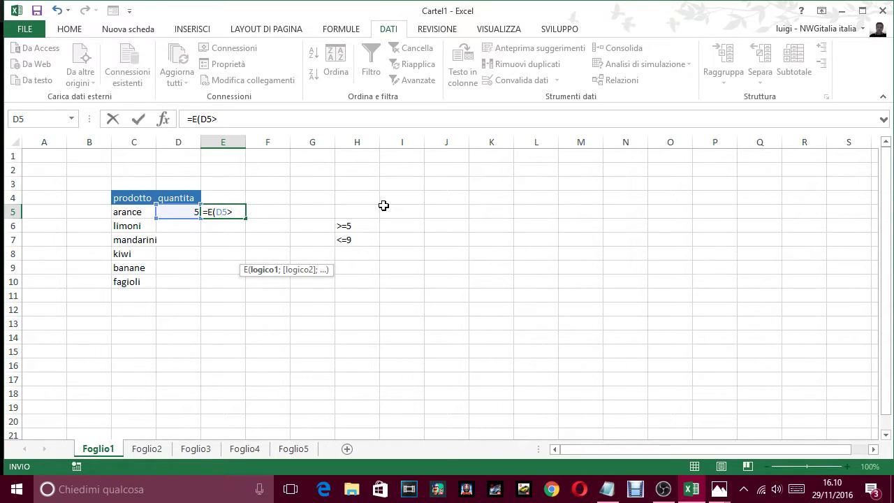
{"action": "type", "text": "5"}
{"action": "type", "text": ";"}
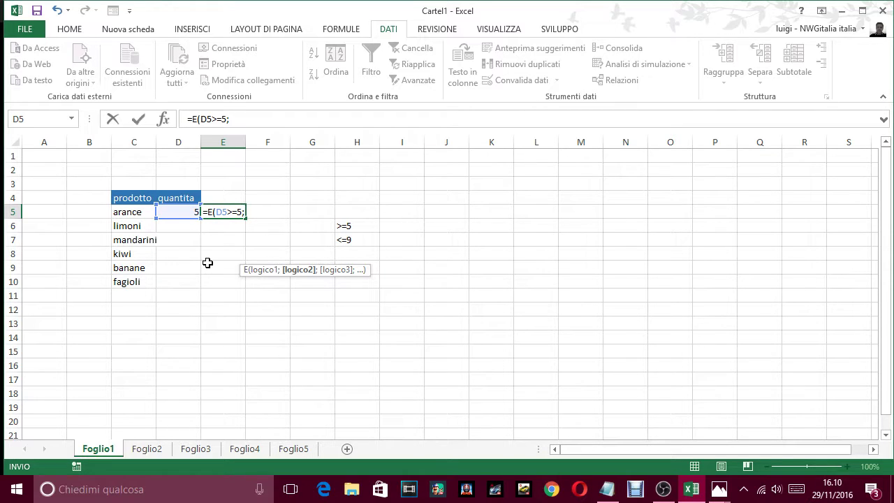
{"action": "left_click", "coordinate": [177, 212]}
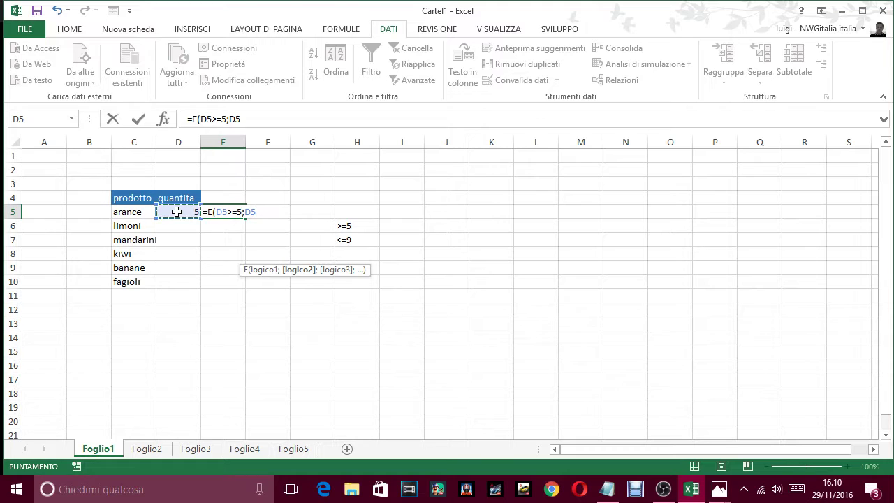
{"action": "type", "text": "<"}
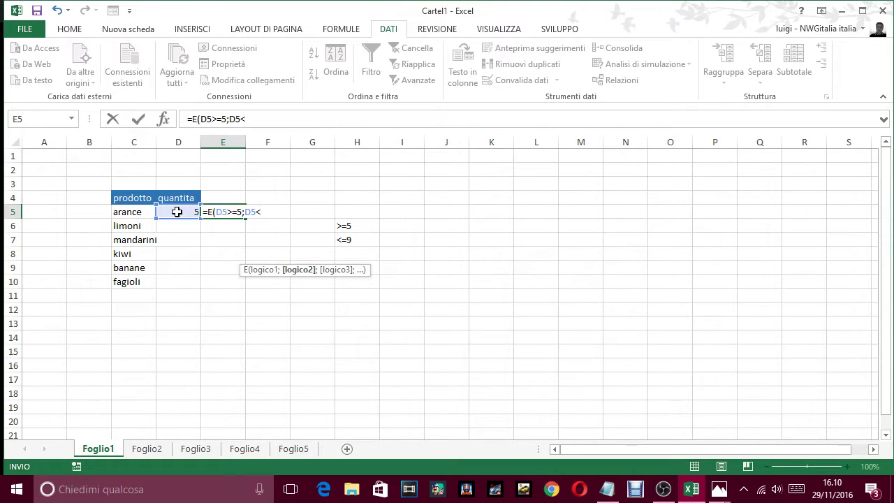
{"action": "type", "text": "="}
{"action": "type", "text": "9"}
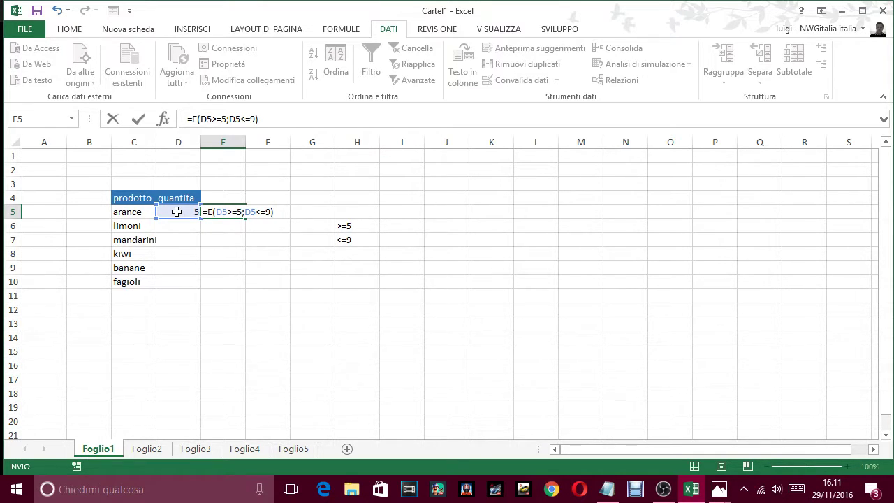
Step: Commit the E5 formula and test D5 with 4, which E5 reports as FALSO
{"action": "key", "text": "Return"}
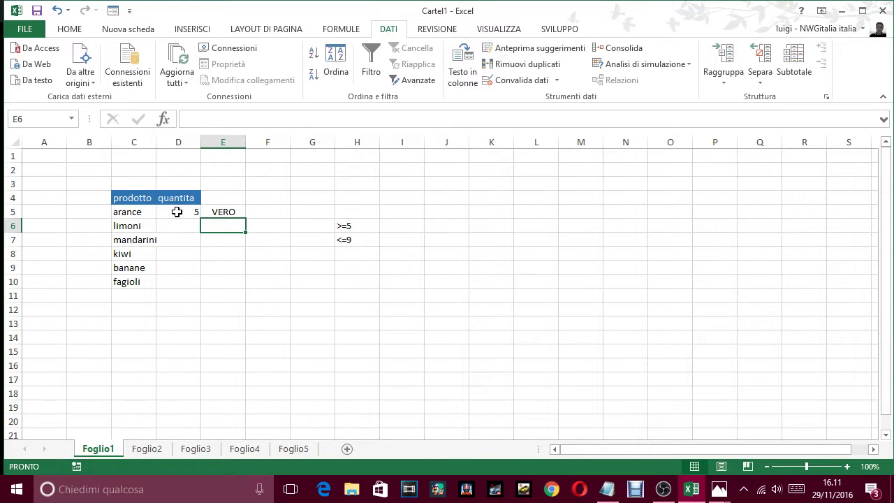
{"action": "left_click", "coordinate": [236, 211]}
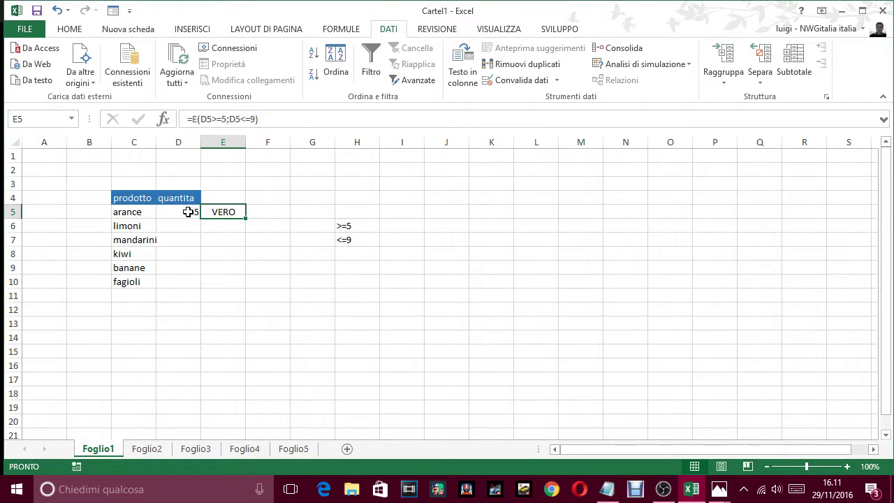
{"action": "left_click", "coordinate": [185, 212]}
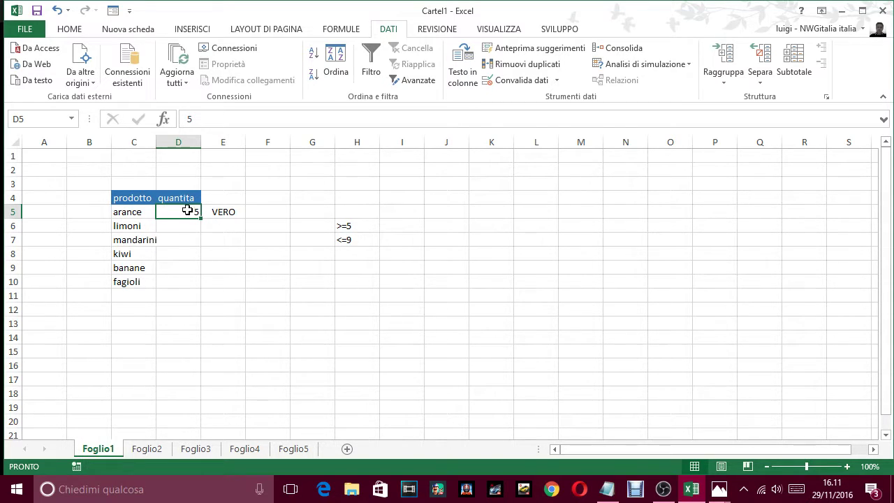
{"action": "type", "text": "4"}
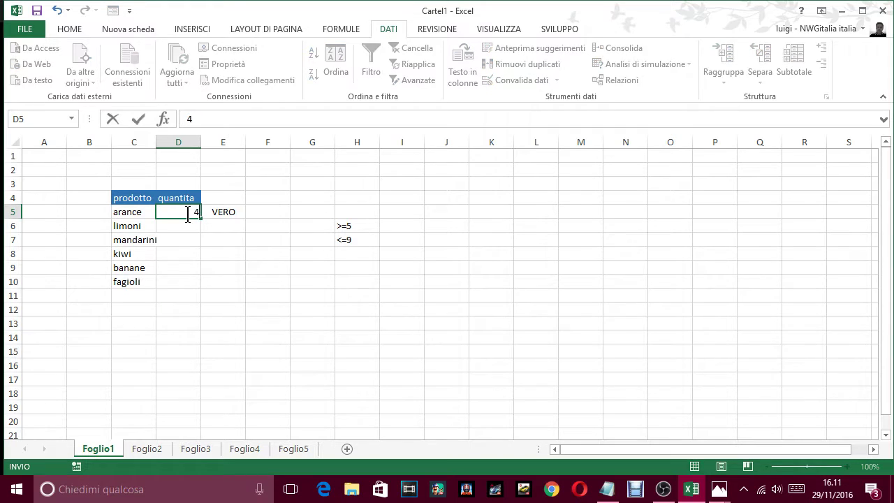
{"action": "key", "text": "Return"}
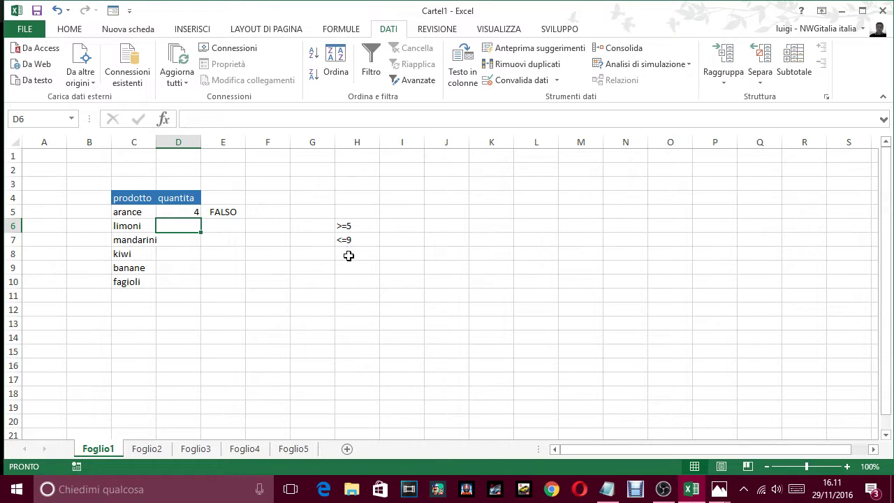
Step: Test D5 with 8 and 22, then settle on 9 so E5 returns VERO
{"action": "left_click", "coordinate": [195, 212]}
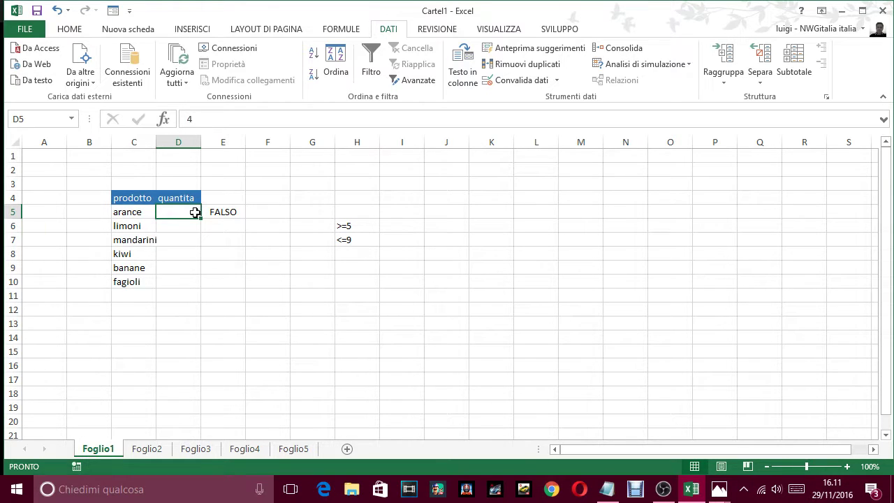
{"action": "type", "text": "8"}
{"action": "key", "text": "Return"}
{"action": "left_click", "coordinate": [194, 212]}
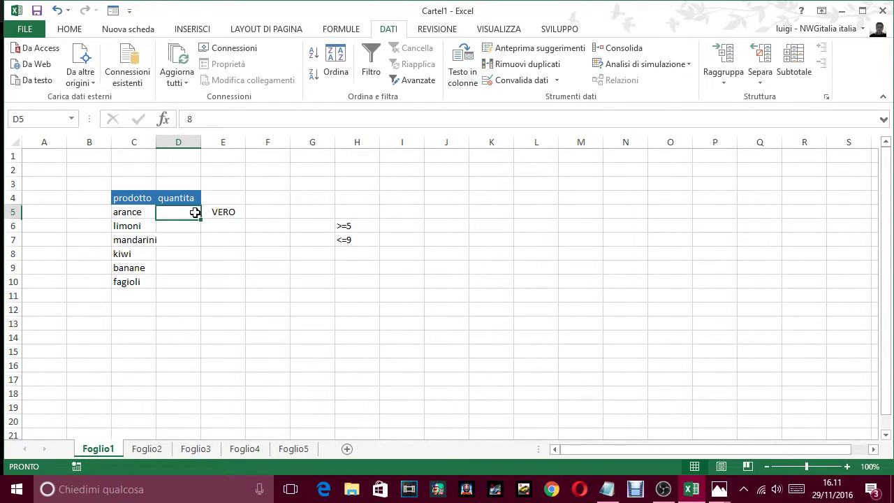
{"action": "type", "text": "22"}
{"action": "key", "text": "Return"}
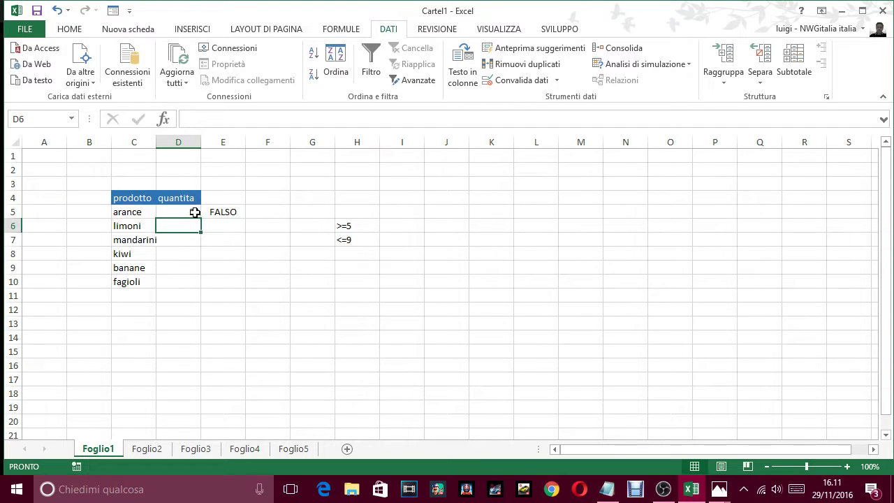
{"action": "left_click", "coordinate": [195, 214]}
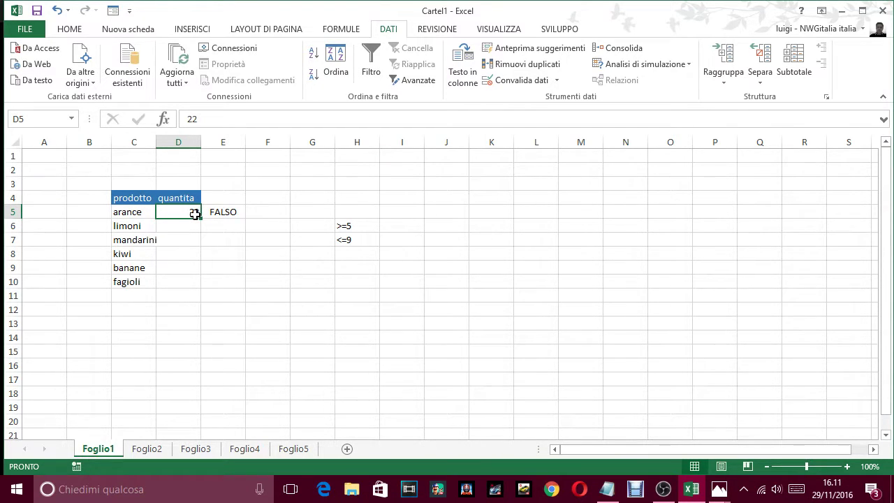
{"action": "type", "text": "9"}
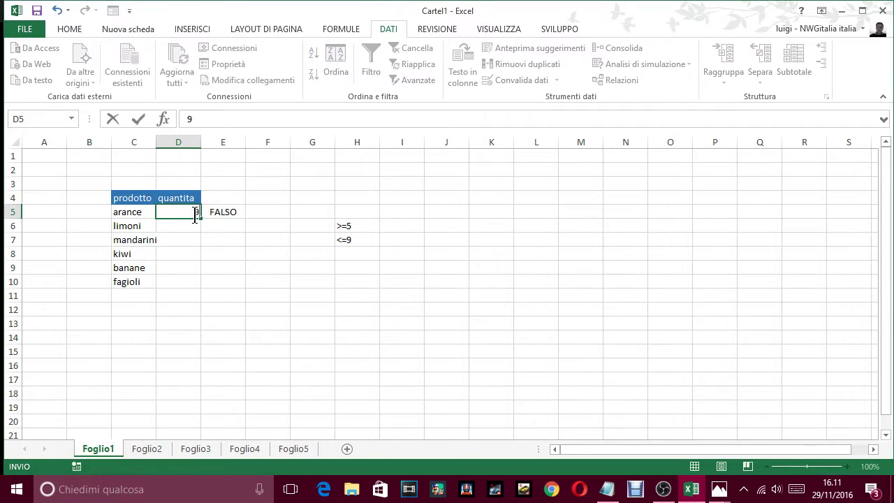
{"action": "key", "text": "Return"}
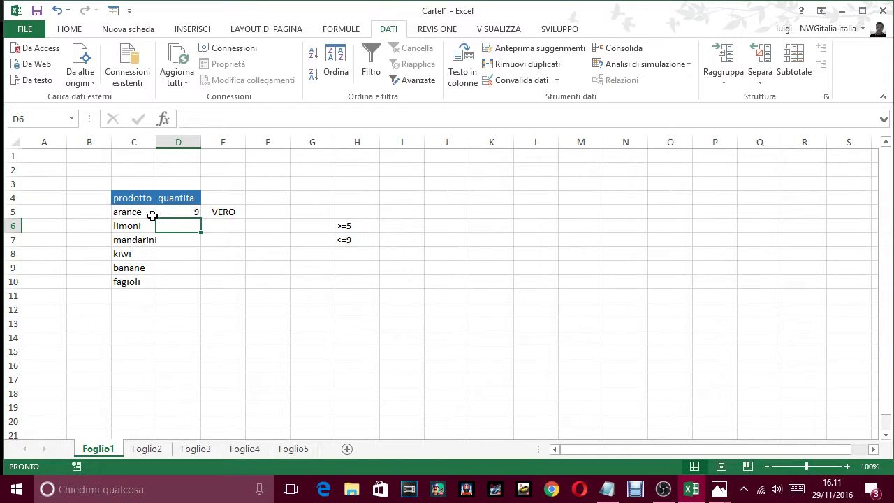
{"action": "left_click", "coordinate": [178, 213]}
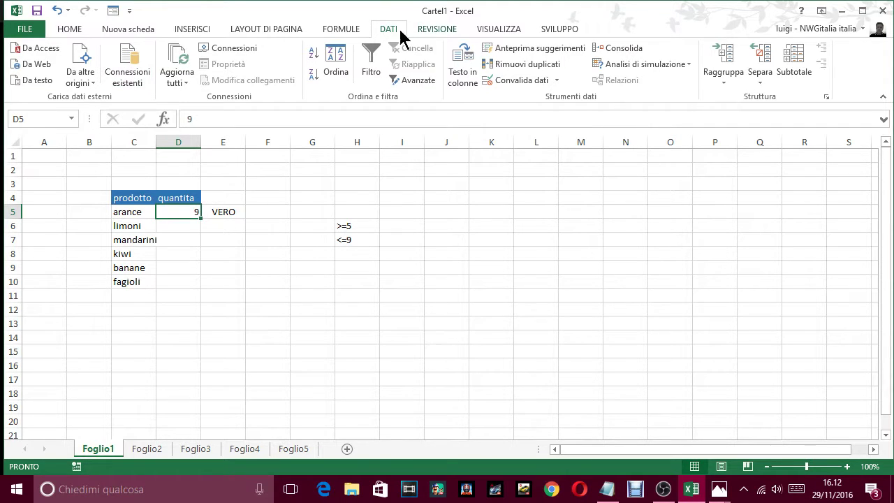
Step: Open Convalida dati for D5, choose Personalizzato, then cancel without applying a rule
{"action": "left_click", "coordinate": [357, 30]}
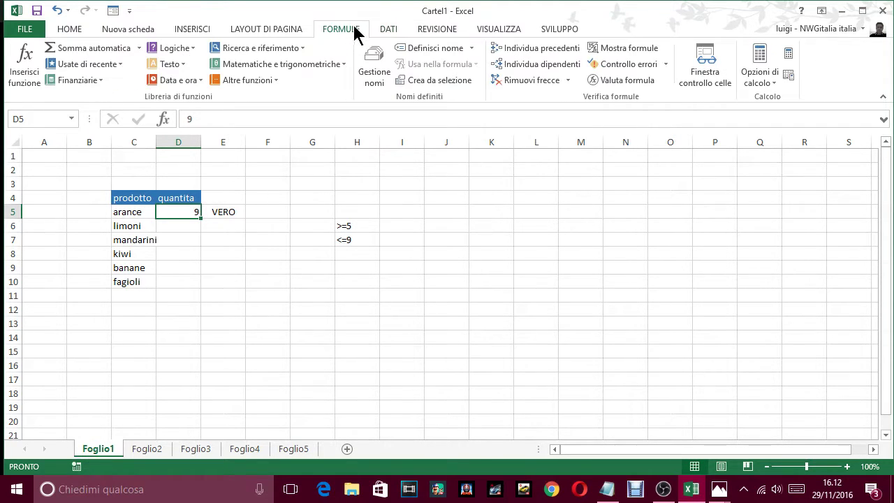
{"action": "left_click", "coordinate": [75, 29]}
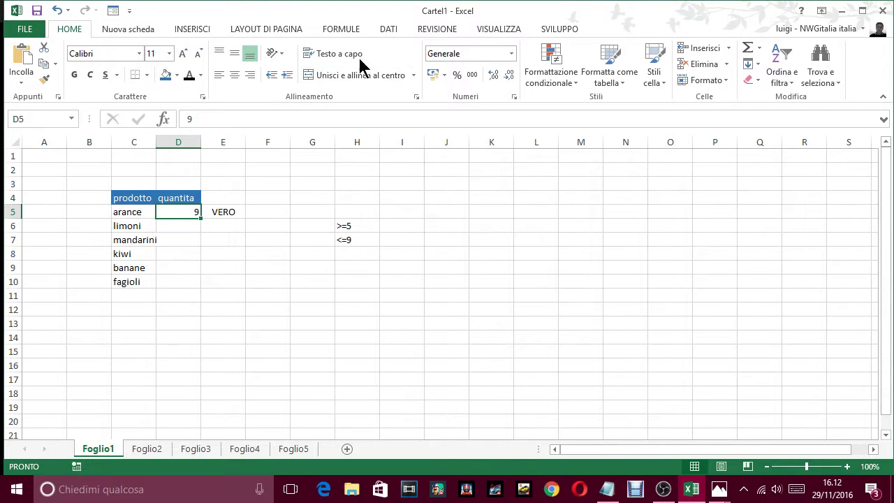
{"action": "left_click", "coordinate": [393, 31]}
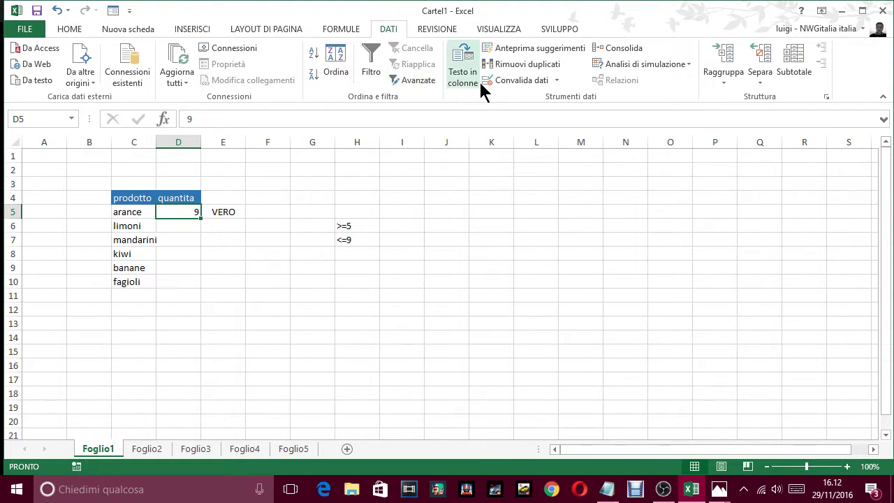
{"action": "left_click", "coordinate": [517, 81]}
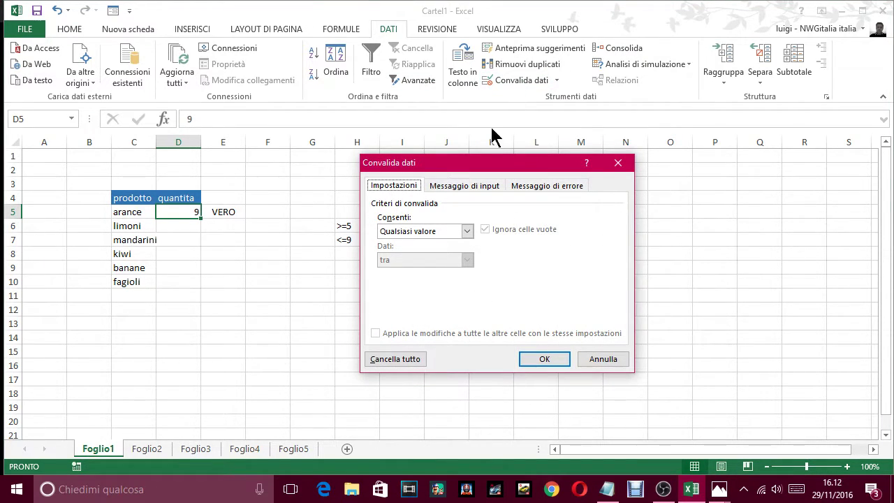
{"action": "left_click", "coordinate": [414, 231]}
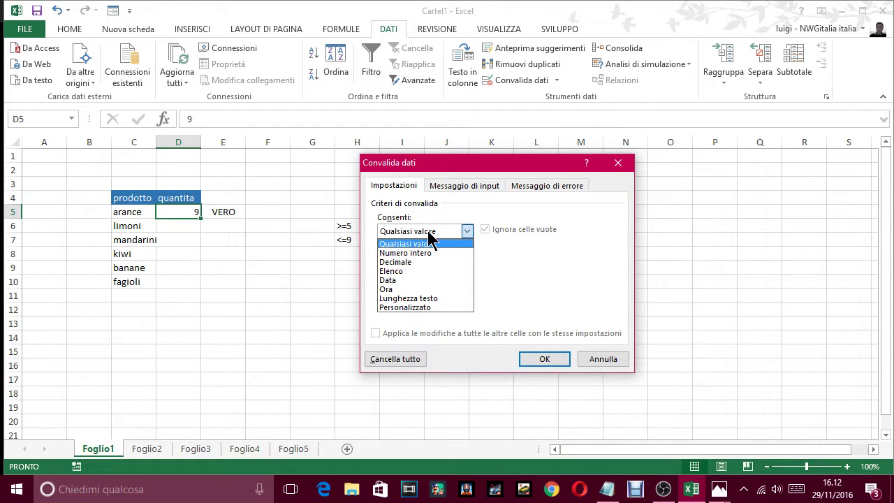
{"action": "left_click", "coordinate": [410, 308]}
{"action": "left_click", "coordinate": [403, 287]}
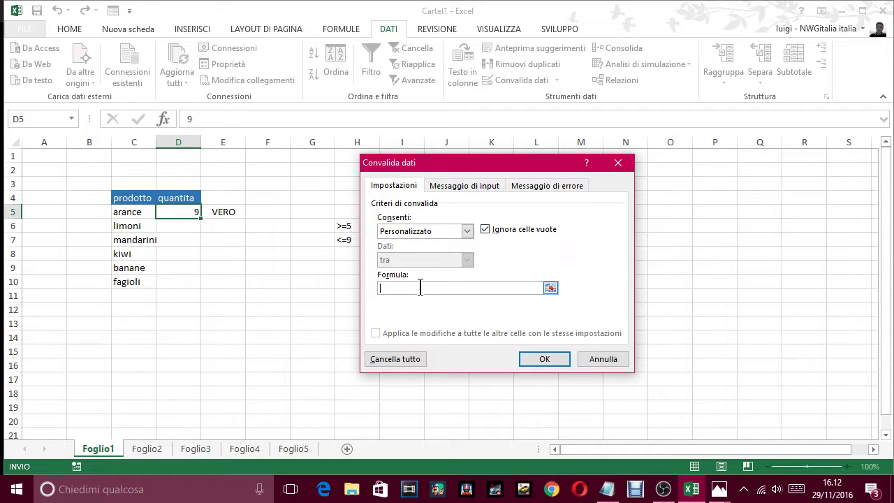
{"action": "left_click", "coordinate": [615, 360]}
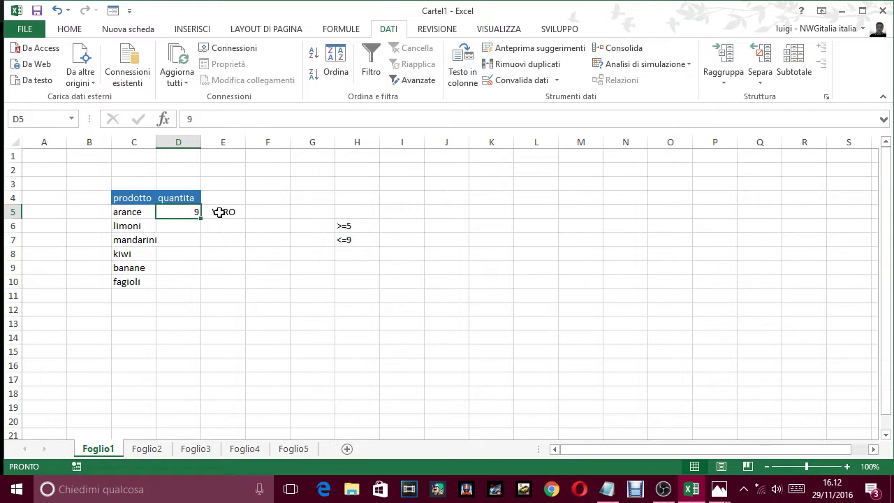
Step: Start editing E5 and select its formula, cancelling an accidental change with Esc
{"action": "left_click", "coordinate": [219, 212]}
{"action": "double_click", "coordinate": [217, 212]}
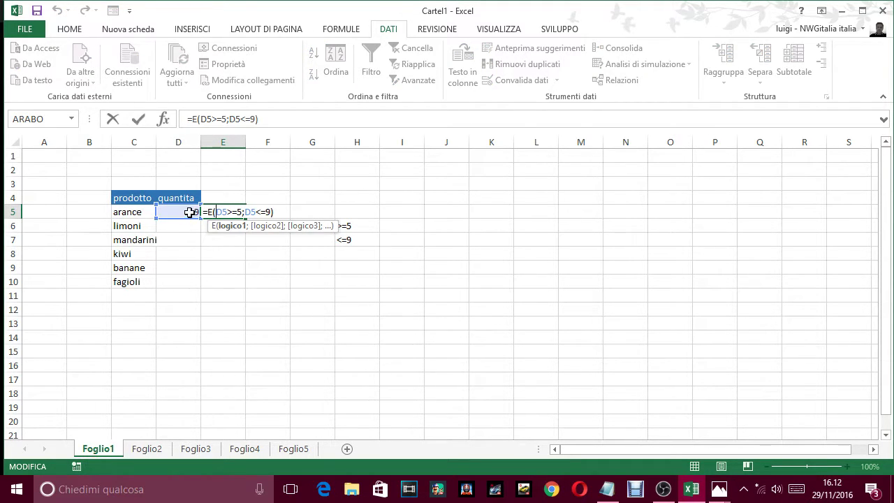
{"action": "left_click_drag", "start_coordinate": [269, 118], "coordinate": [163, 119]}
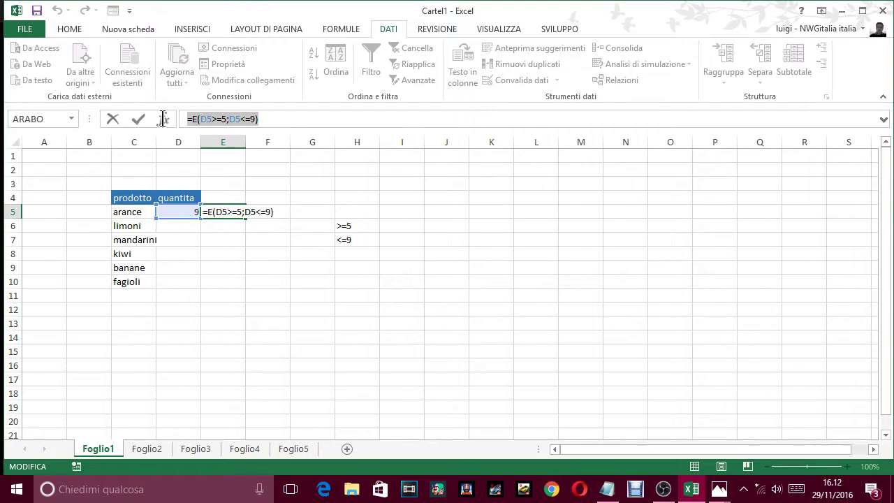
{"action": "left_click", "coordinate": [305, 196]}
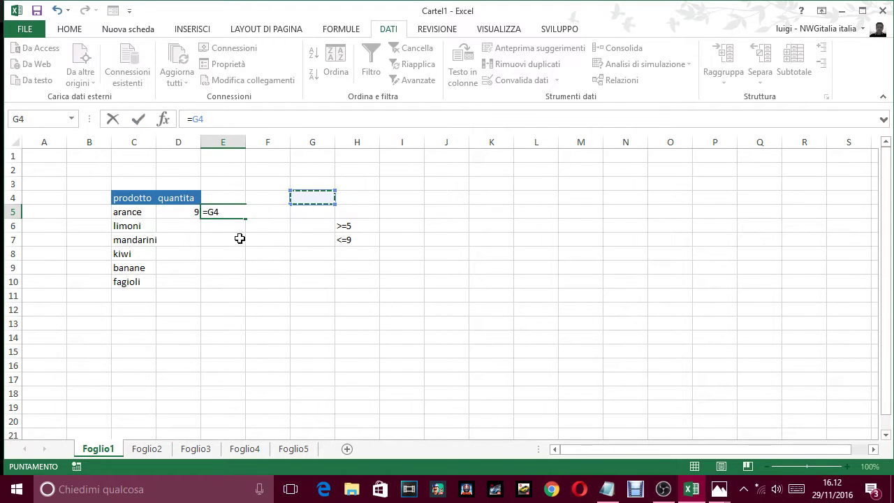
{"action": "key", "text": "Escape"}
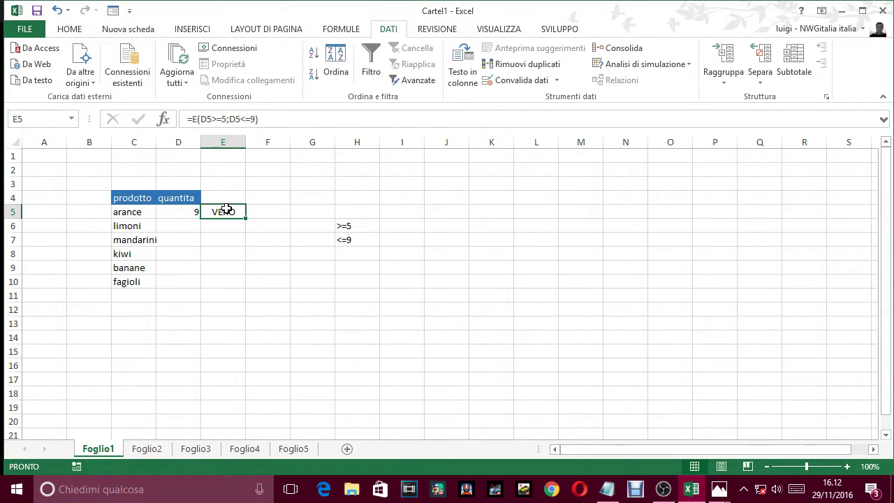
{"action": "left_click", "coordinate": [252, 239]}
{"action": "left_click", "coordinate": [232, 210]}
Step: Select the whole =E(D5>=5;D5<=9) formula in the formula bar, copy it, and leave E5 unchanged
{"action": "double_click", "coordinate": [232, 212]}
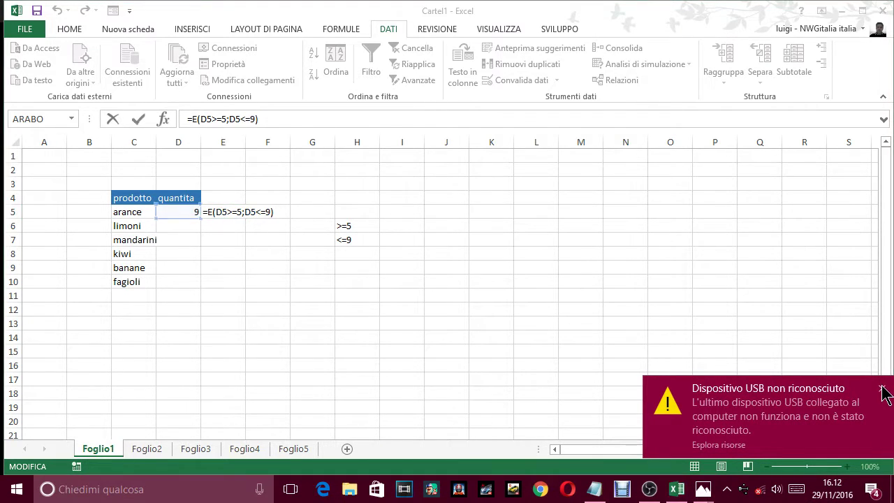
{"action": "left_click", "coordinate": [885, 386]}
{"action": "left_click", "coordinate": [315, 119]}
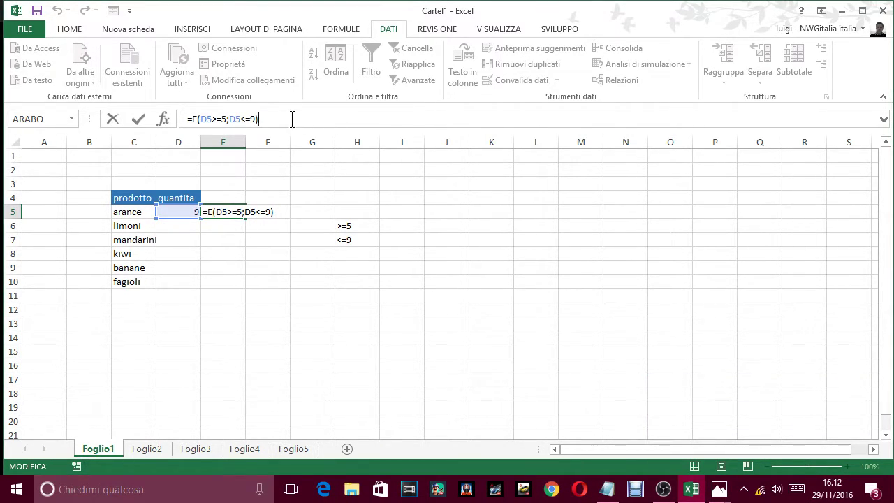
{"action": "left_click_drag", "start_coordinate": [287, 119], "coordinate": [174, 119]}
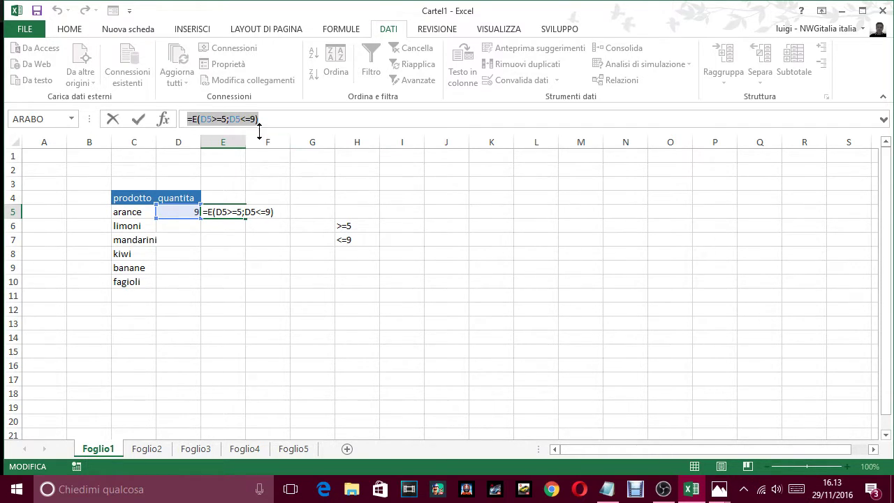
{"action": "right_click", "coordinate": [217, 117]}
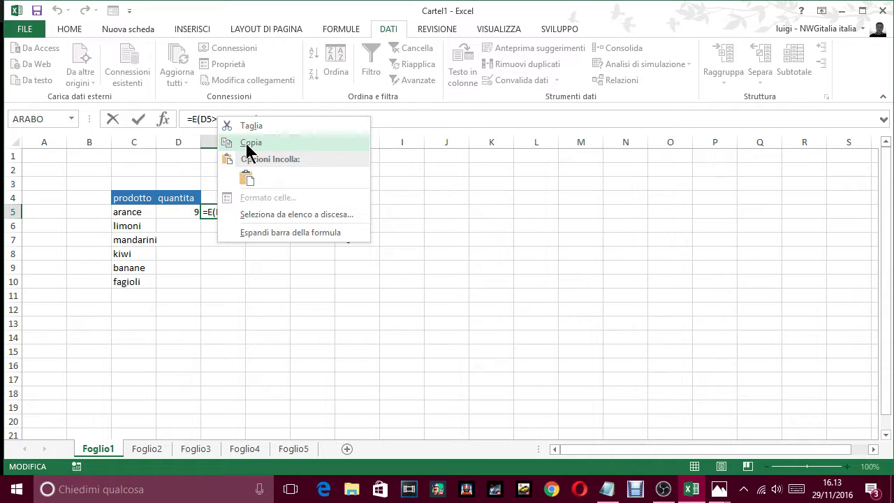
{"action": "key", "text": "Escape"}
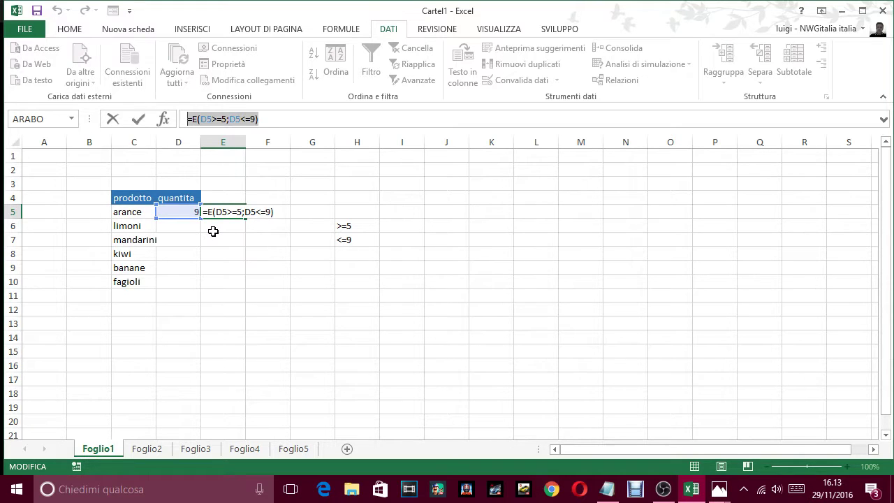
{"action": "key", "text": "Escape"}
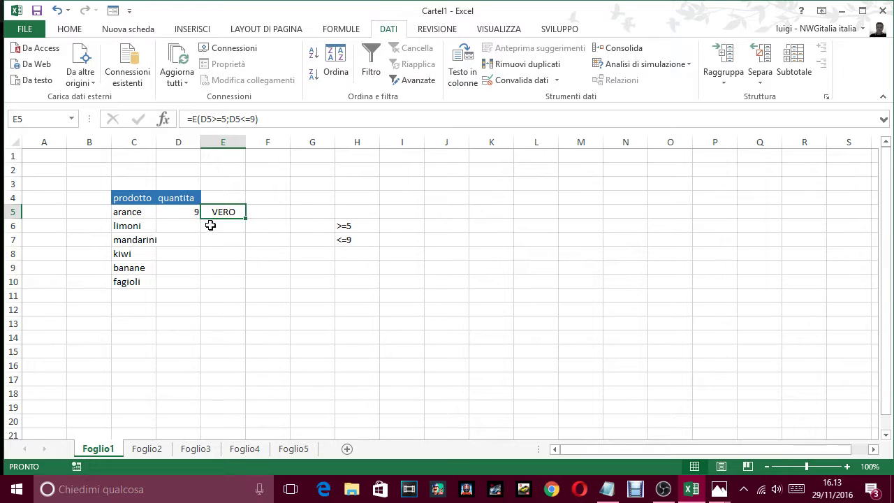
Step: Select D5:D10 and give it a Personalizzato validation with formula =E(D5>=5;D5<=9)
{"action": "left_click_drag", "start_coordinate": [172, 212], "coordinate": [179, 279]}
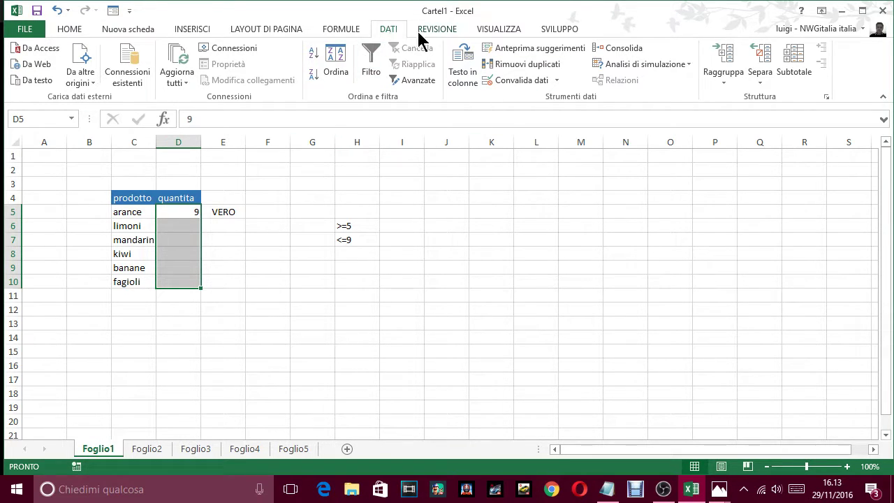
{"action": "left_click", "coordinate": [515, 82]}
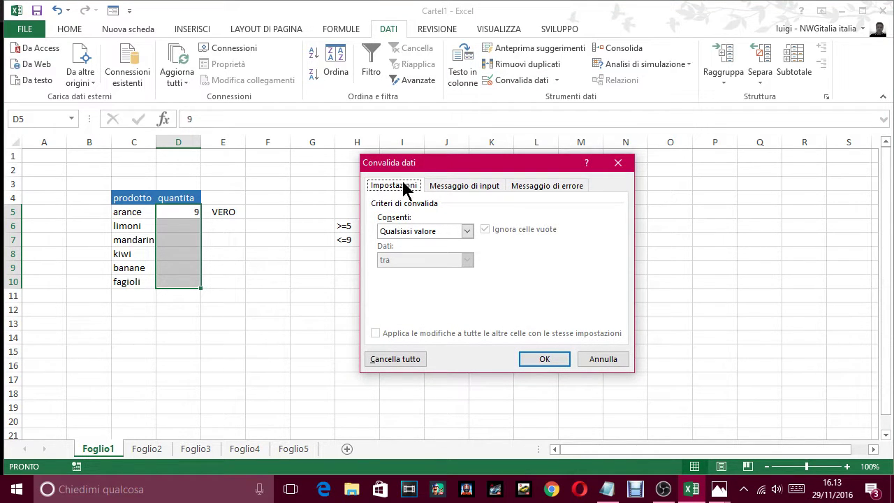
{"action": "left_click", "coordinate": [405, 231]}
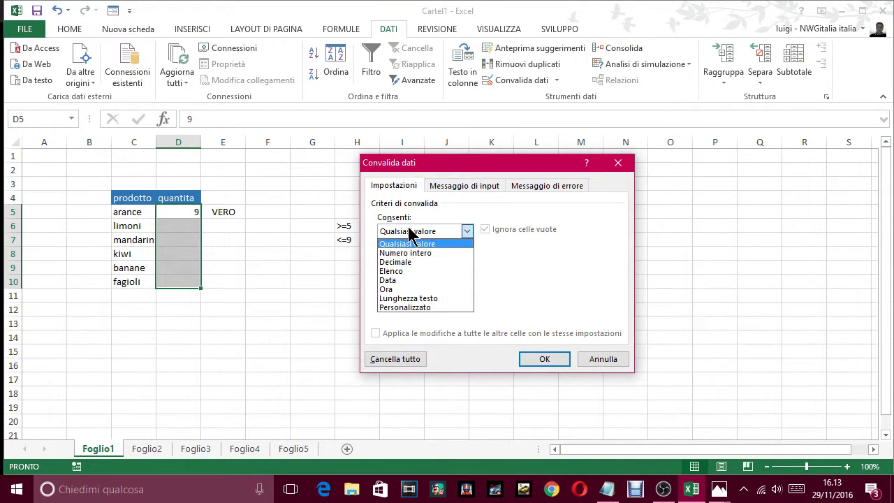
{"action": "left_click", "coordinate": [402, 307]}
{"action": "left_click", "coordinate": [413, 287]}
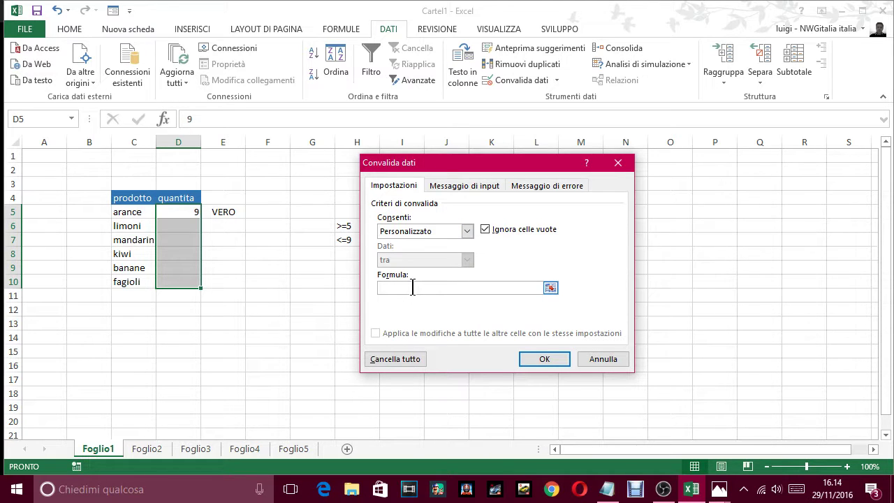
{"action": "left_click", "coordinate": [412, 287]}
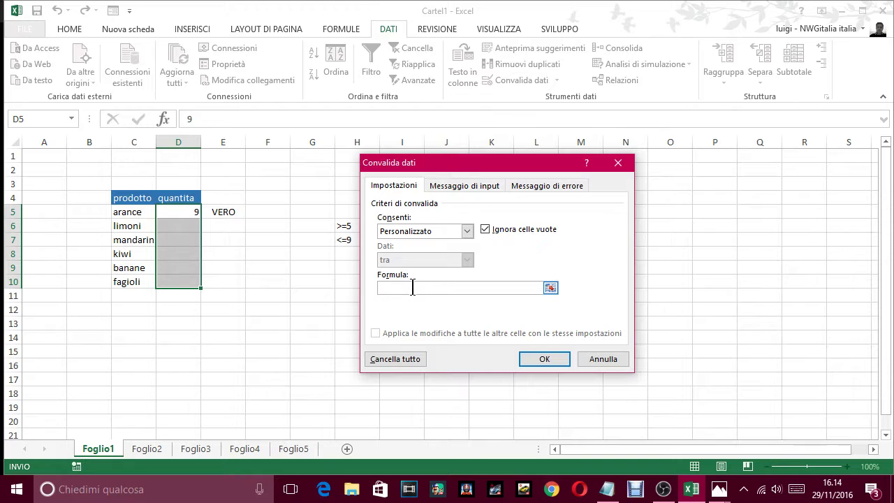
{"action": "type", "text": "=E(D5>=5;D5<=9)"}
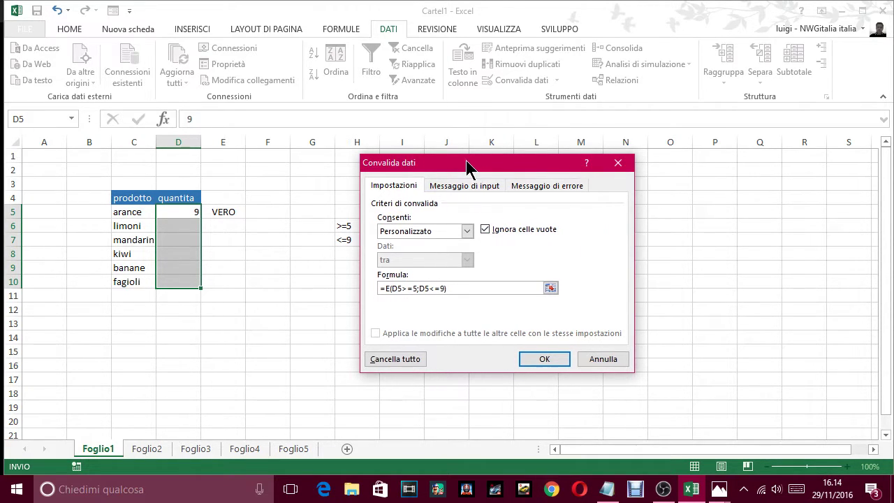
{"action": "left_click_drag", "start_coordinate": [467, 166], "coordinate": [454, 167]}
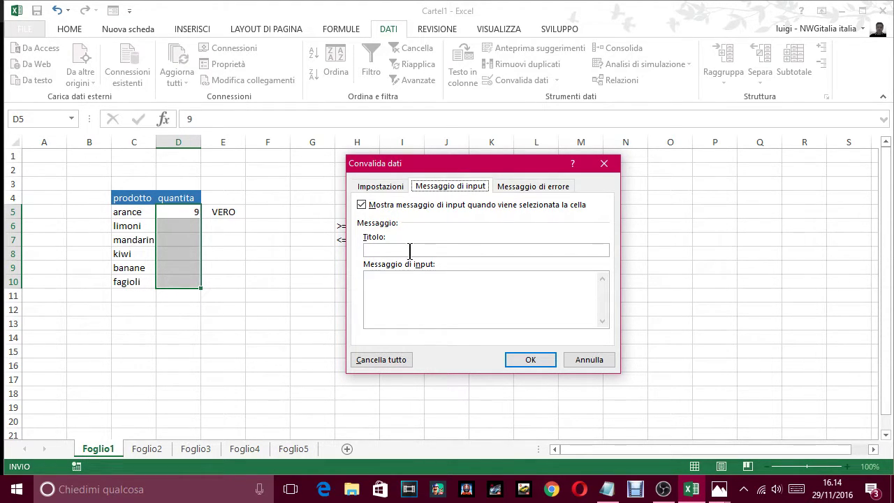
Step: Add a stop error alert titled ERRORE RIPROVA with message SOLO TRA 5 E 9 COMPRESI, and confirm with OK
{"action": "left_click", "coordinate": [413, 285]}
{"action": "left_click", "coordinate": [525, 192]}
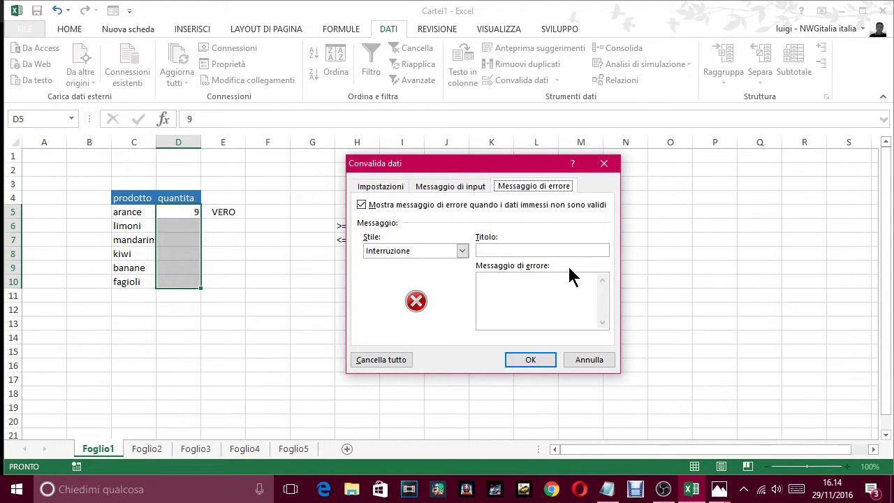
{"action": "left_click", "coordinate": [547, 250]}
{"action": "type", "text": "NSERI"}
{"action": "type", "text": "RE"}
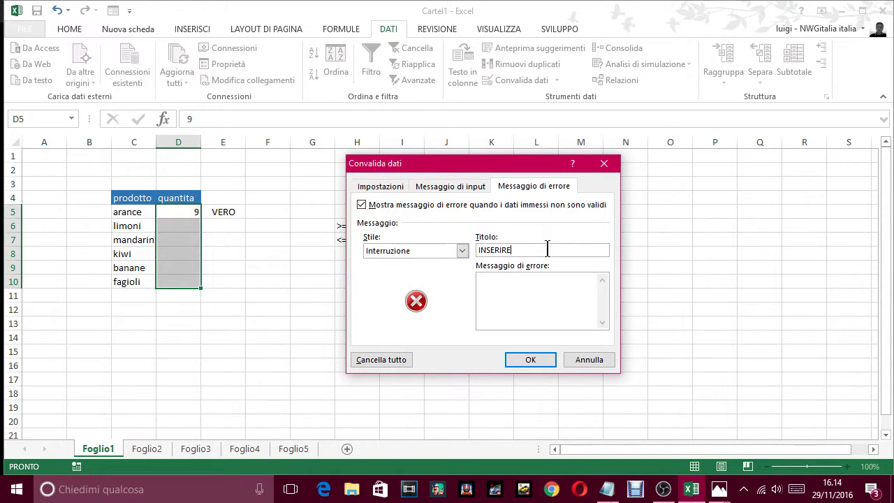
{"action": "type", "text": " DAT"}
{"action": "key", "text": "BackSpace"}
{"action": "key", "text": "BackSpace"}
{"action": "key", "text": "BackSpace"}
{"action": "type", "text": "ERR"}
{"action": "type", "text": "ORE"}
{"action": "type", "text": " R"}
{"action": "type", "text": "IPRO"}
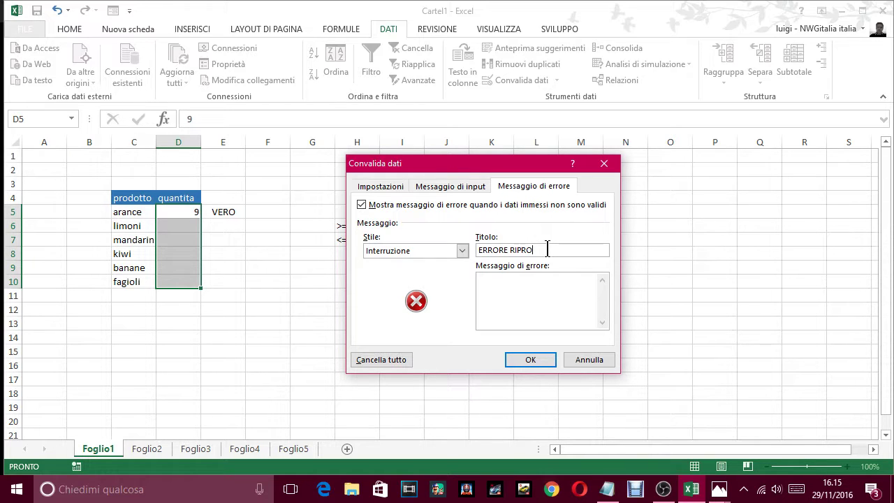
{"action": "type", "text": "VA"}
{"action": "type", "text": "S"}
{"action": "type", "text": "O"}
{"action": "type", "text": "L"}
{"action": "type", "text": "O TRA"}
{"action": "type", "text": " 5 E"}
{"action": "type", "text": " 9 "}
{"action": "type", "text": "CO"}
{"action": "type", "text": "MPRESI"}
{"action": "left_click", "coordinate": [535, 359]}
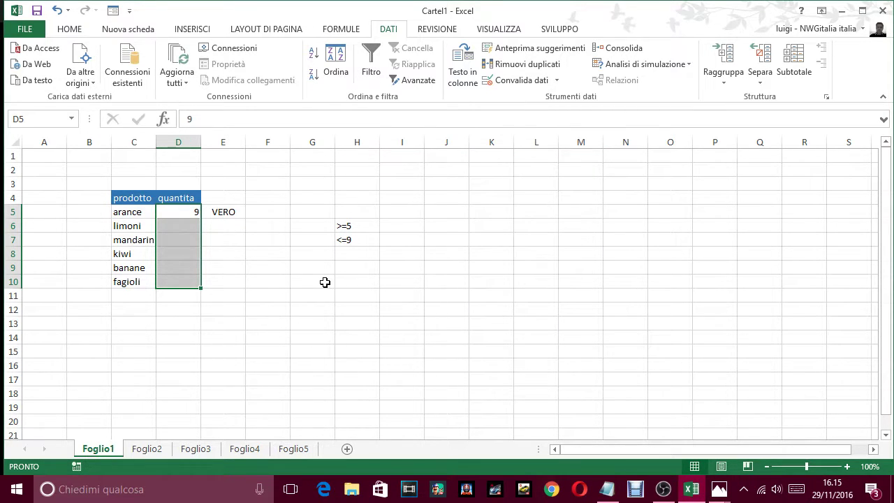
Step: Try 22 and 33 in D6, retrying after each ERRORE RIPROVA alert, then enter 6 for limoni
{"action": "left_click", "coordinate": [222, 225]}
{"action": "left_click", "coordinate": [192, 214]}
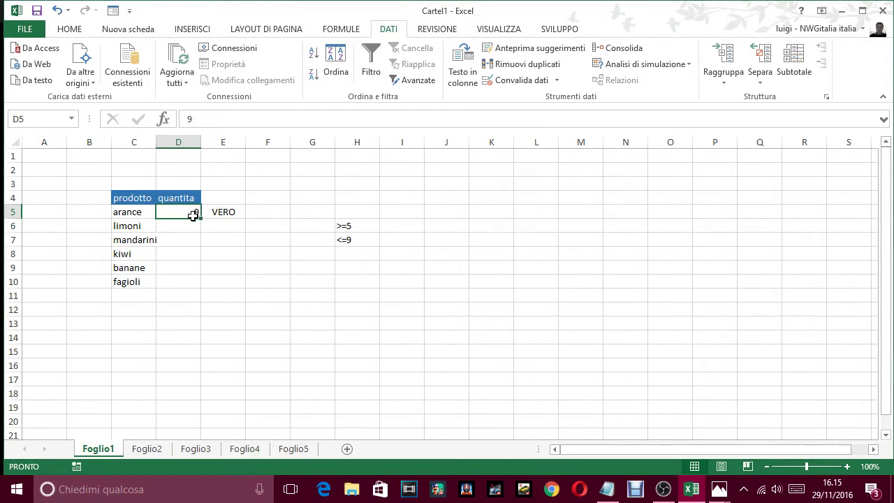
{"action": "left_click", "coordinate": [186, 228]}
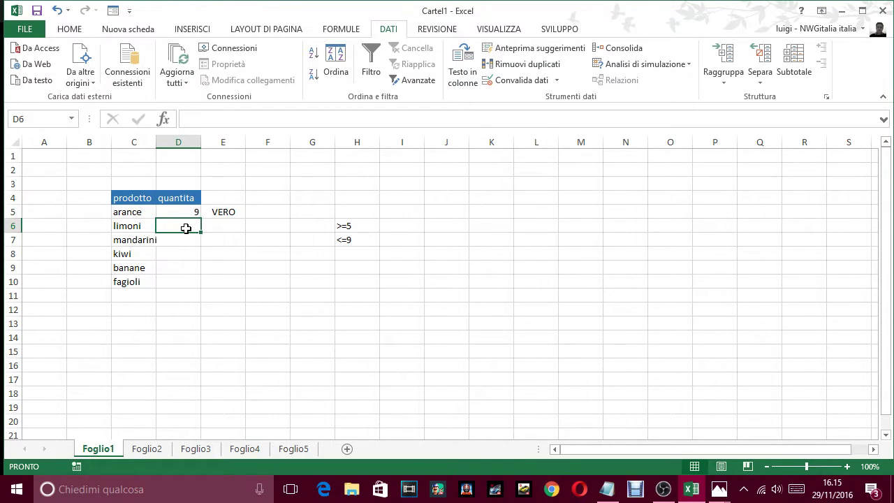
{"action": "type", "text": "22"}
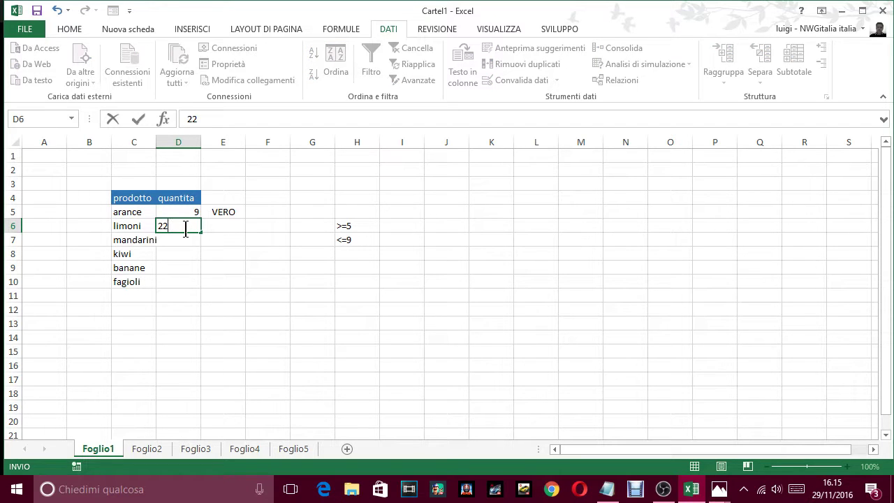
{"action": "key", "text": "Return"}
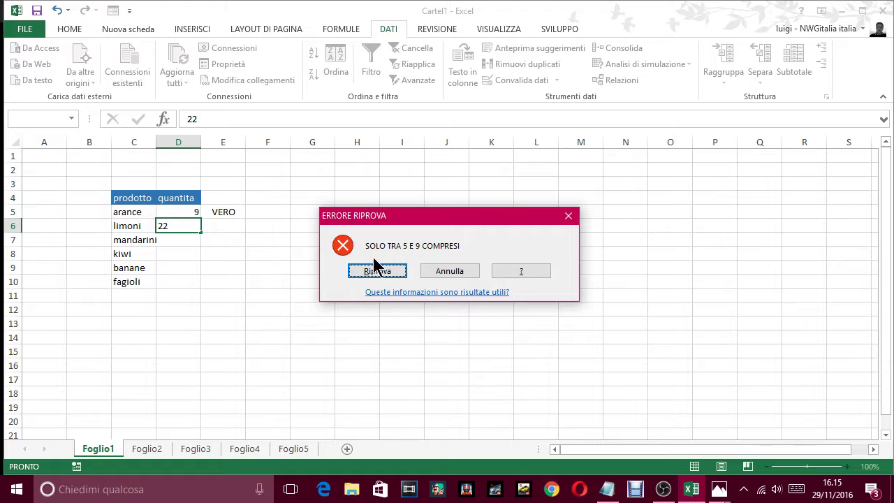
{"action": "left_click", "coordinate": [377, 271]}
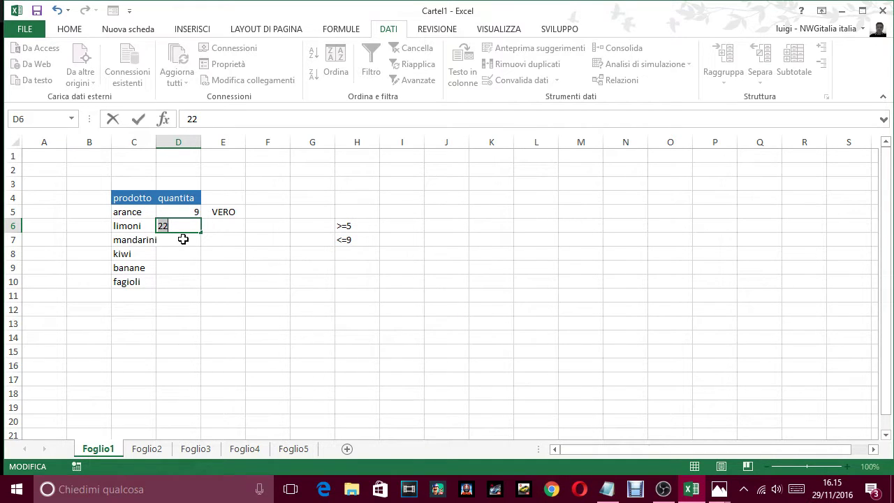
{"action": "type", "text": "33"}
{"action": "key", "text": "Return"}
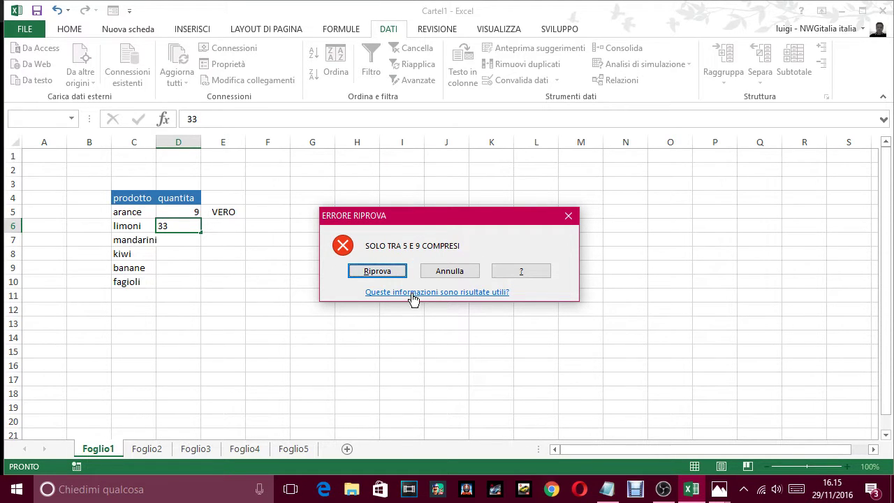
{"action": "left_click", "coordinate": [393, 276]}
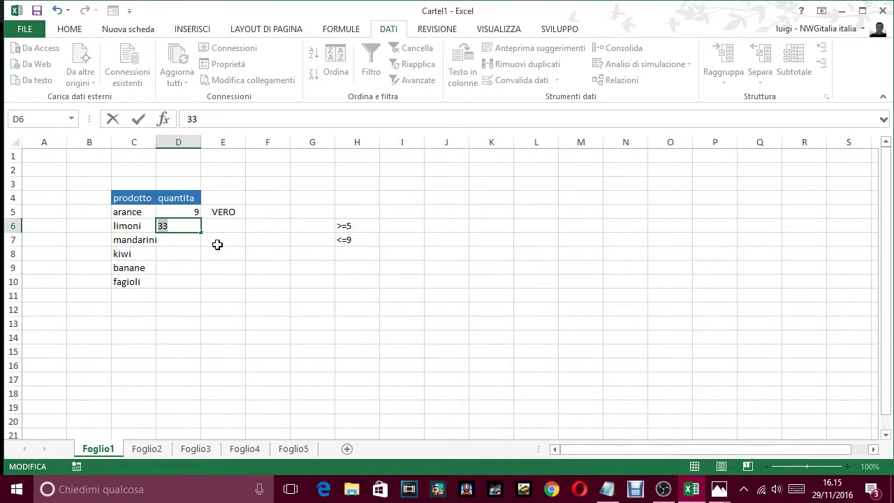
{"action": "type", "text": "6"}
{"action": "key", "text": "Return"}
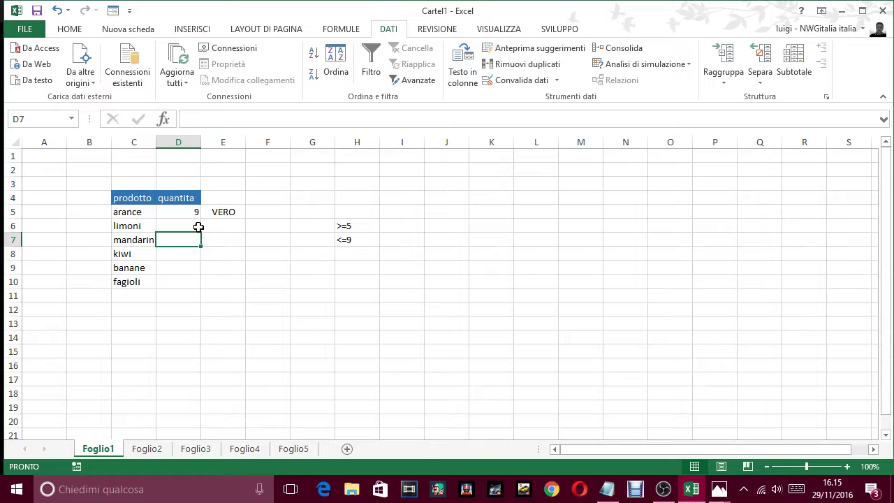
Step: Enter 8 for mandarini in D7, then 9 for kiwi in D8 after 10 is refused
{"action": "left_click", "coordinate": [218, 215]}
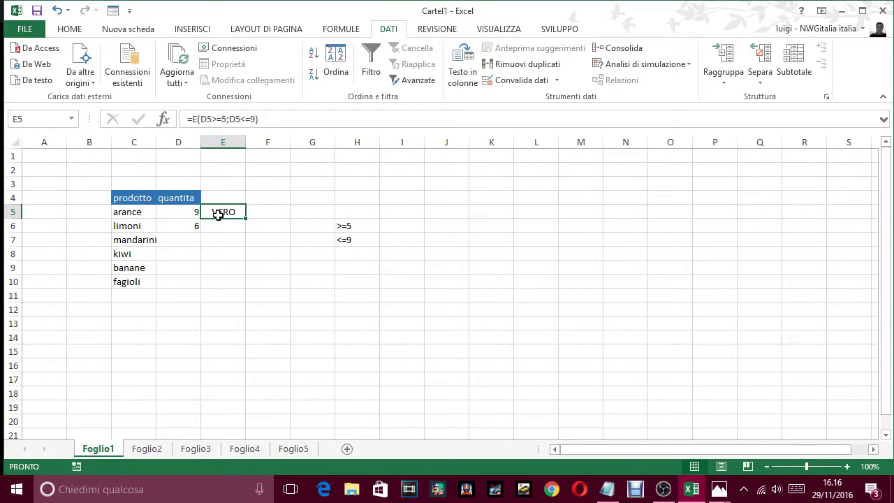
{"action": "left_click", "coordinate": [191, 241]}
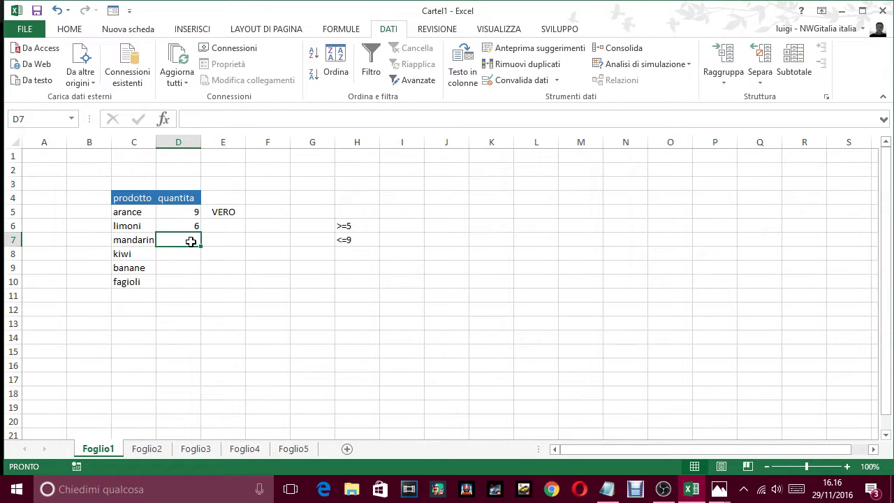
{"action": "type", "text": "8"}
{"action": "key", "text": "Return"}
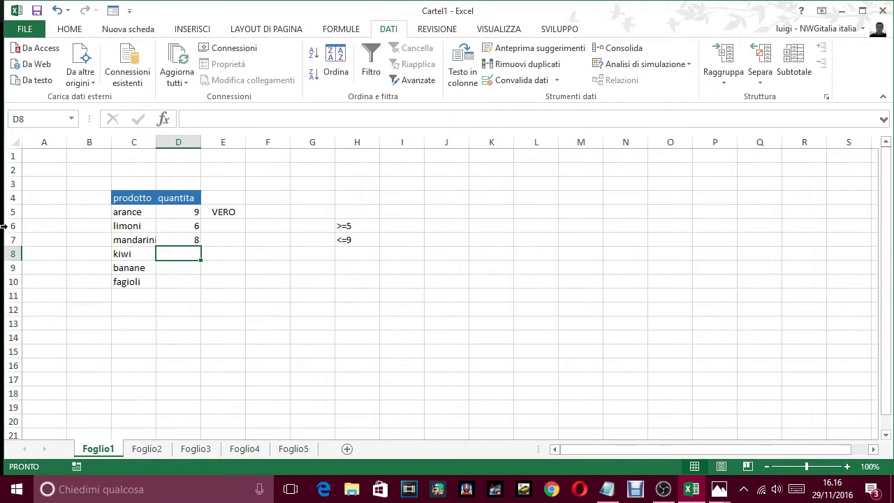
{"action": "type", "text": "10"}
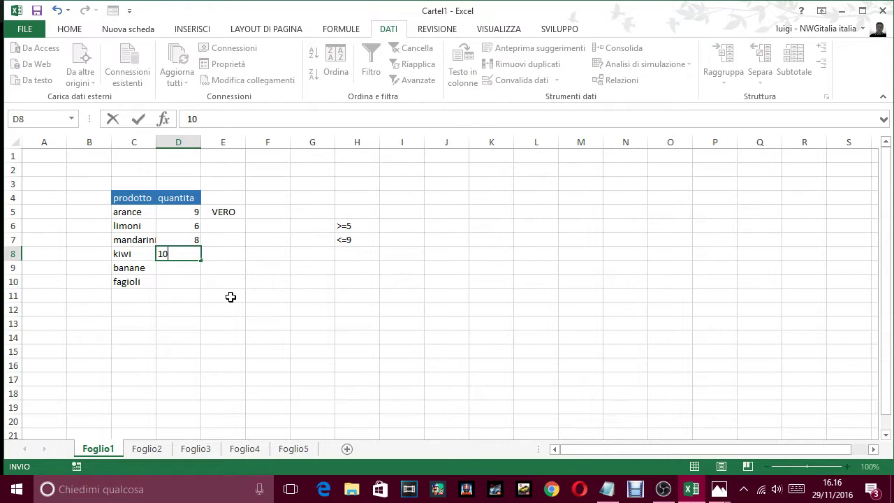
{"action": "key", "text": "Return"}
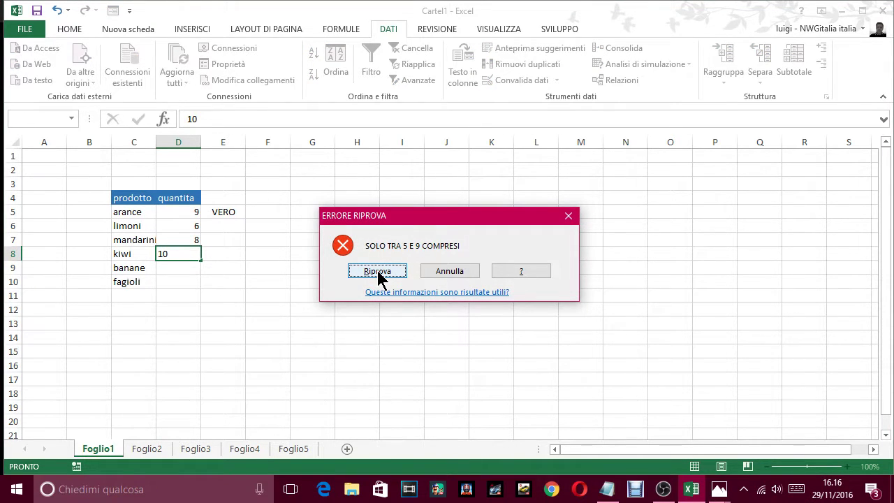
{"action": "left_click", "coordinate": [377, 271]}
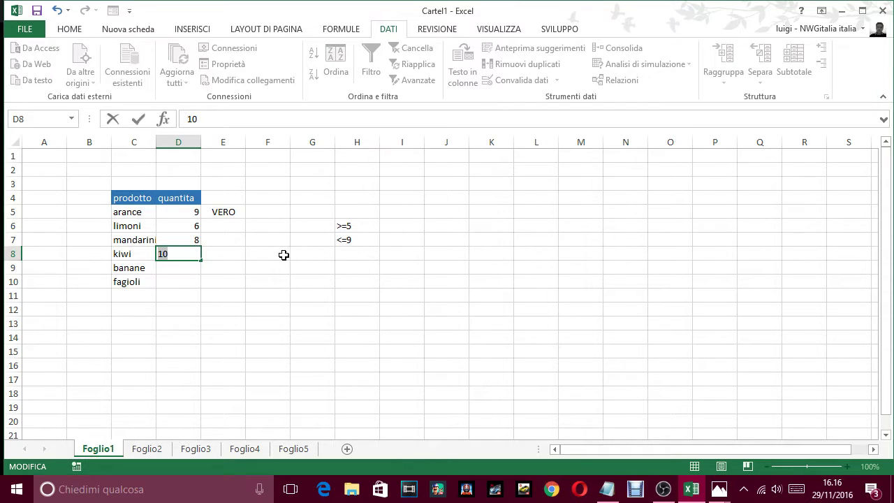
{"action": "type", "text": "9"}
{"action": "key", "text": "Return"}
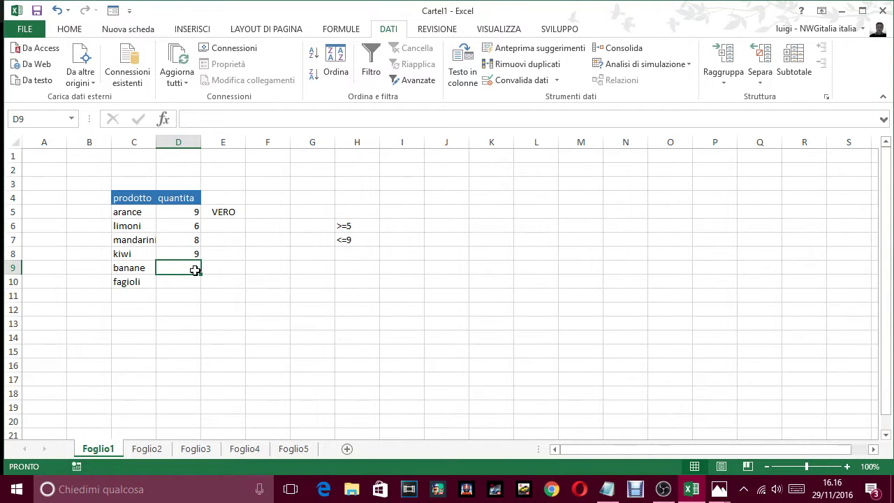
Step: Enter 5 for banane in D9 after 33 is refused
{"action": "type", "text": "33"}
{"action": "key", "text": "Return"}
{"action": "left_click", "coordinate": [360, 271]}
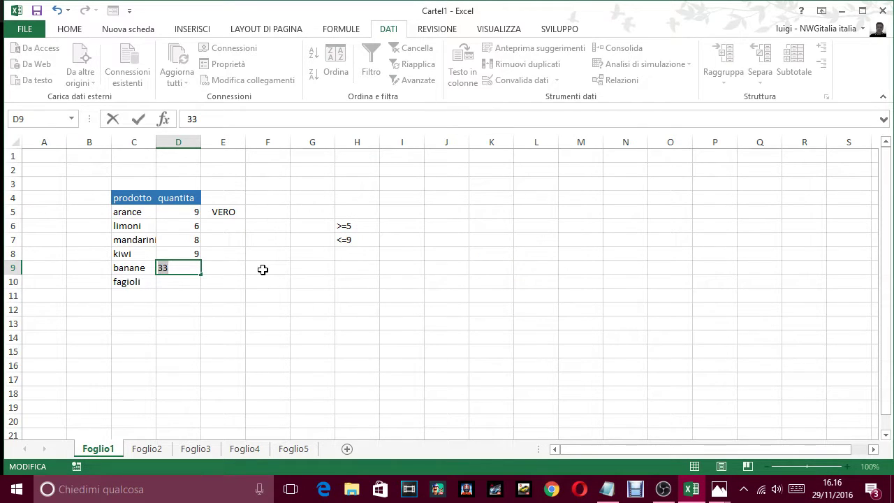
{"action": "type", "text": "5"}
{"action": "key", "text": "Return"}
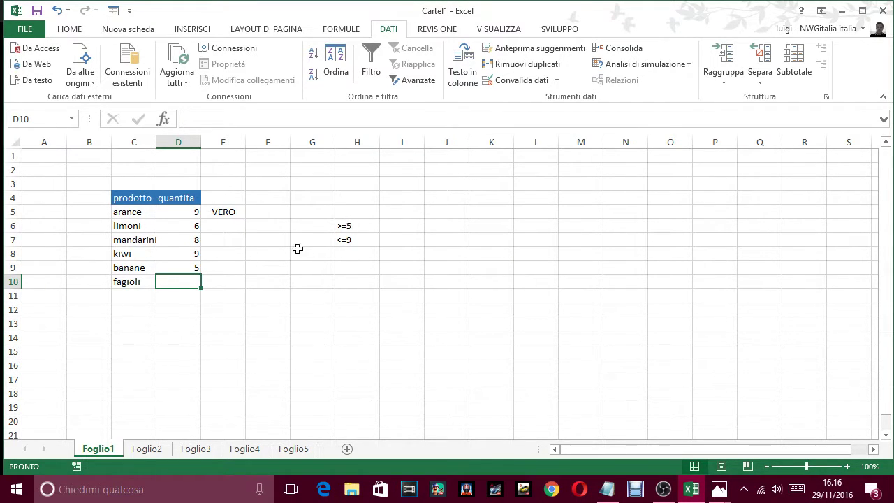
Step: Enter 5 for fagioli in D10 after 1 and 2 are refused
{"action": "type", "text": "1"}
{"action": "key", "text": "Return"}
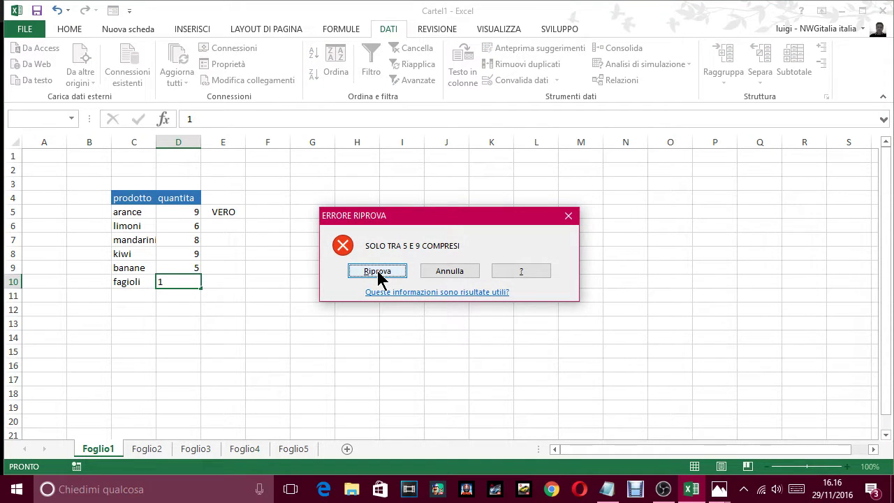
{"action": "left_click", "coordinate": [378, 272]}
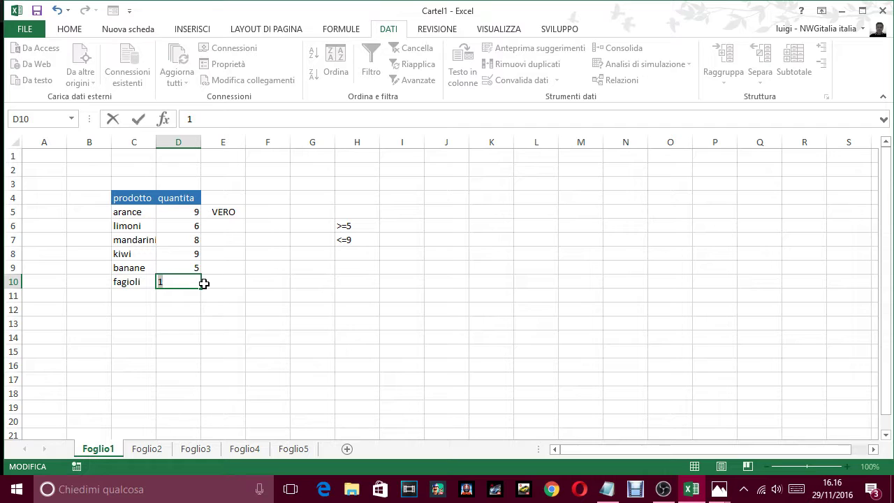
{"action": "type", "text": "2"}
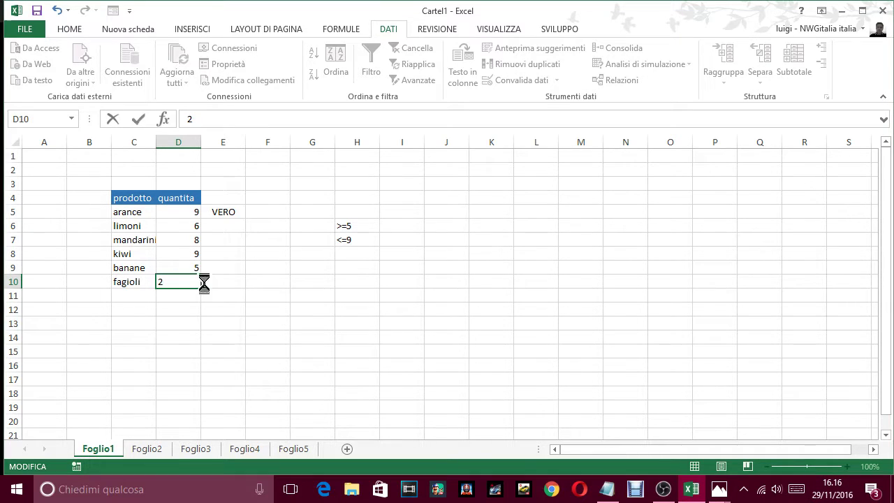
{"action": "key", "text": "Return"}
{"action": "left_click", "coordinate": [378, 272]}
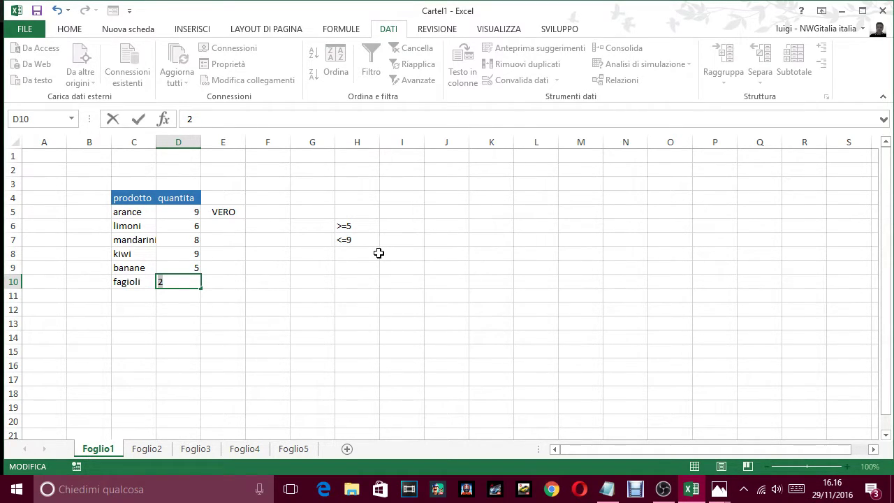
{"action": "type", "text": "5"}
{"action": "key", "text": "Return"}
{"action": "left_click", "coordinate": [519, 273]}
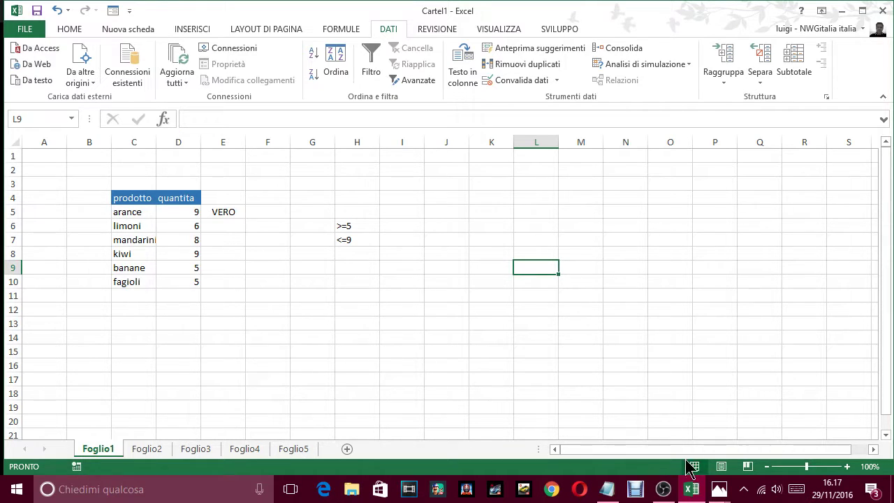
Step: Reveal the hidden icons in the Windows taskbar notification area
{"action": "left_click", "coordinate": [742, 490]}
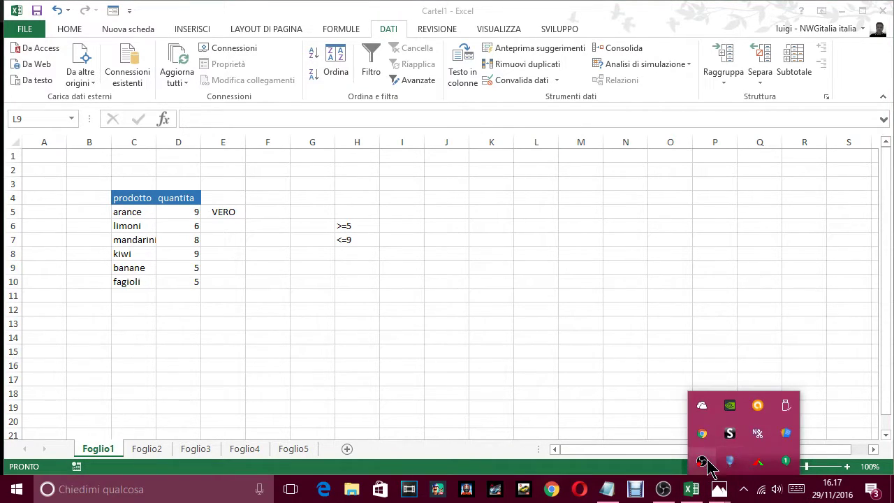